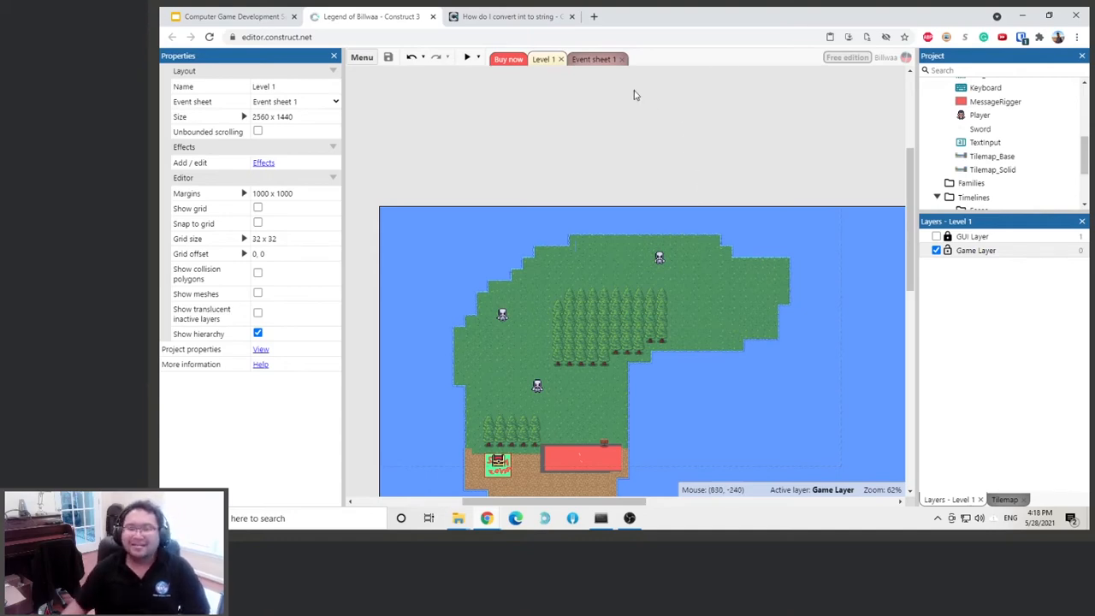
# Step: Add a global number variable named score with initial value 0 to Event sheet 1
pyautogui.click(599, 60)
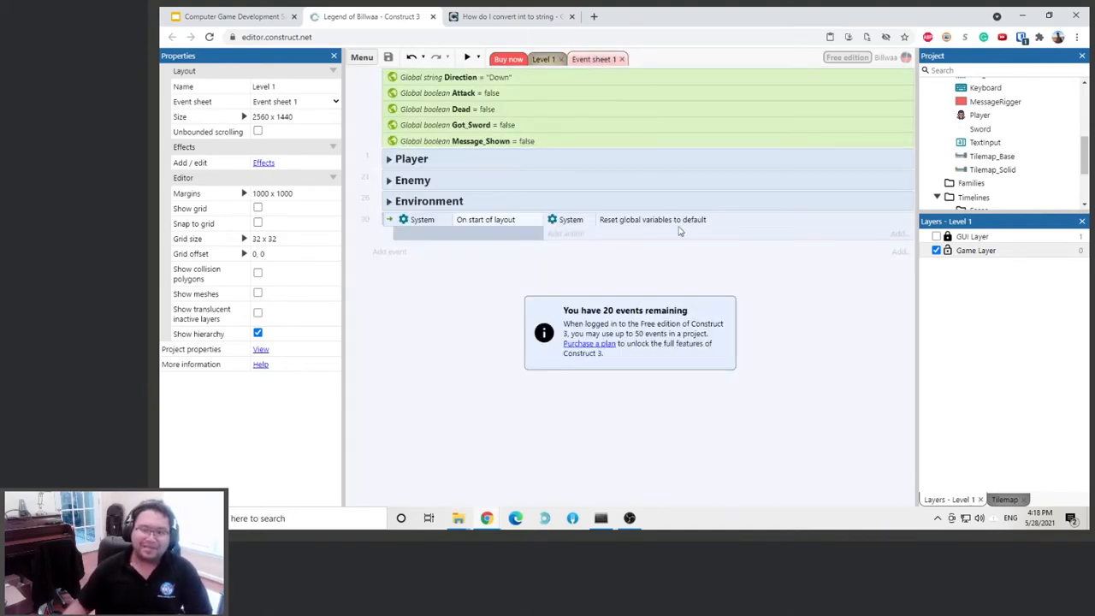
pyautogui.click(898, 251)
pyautogui.click(951, 351)
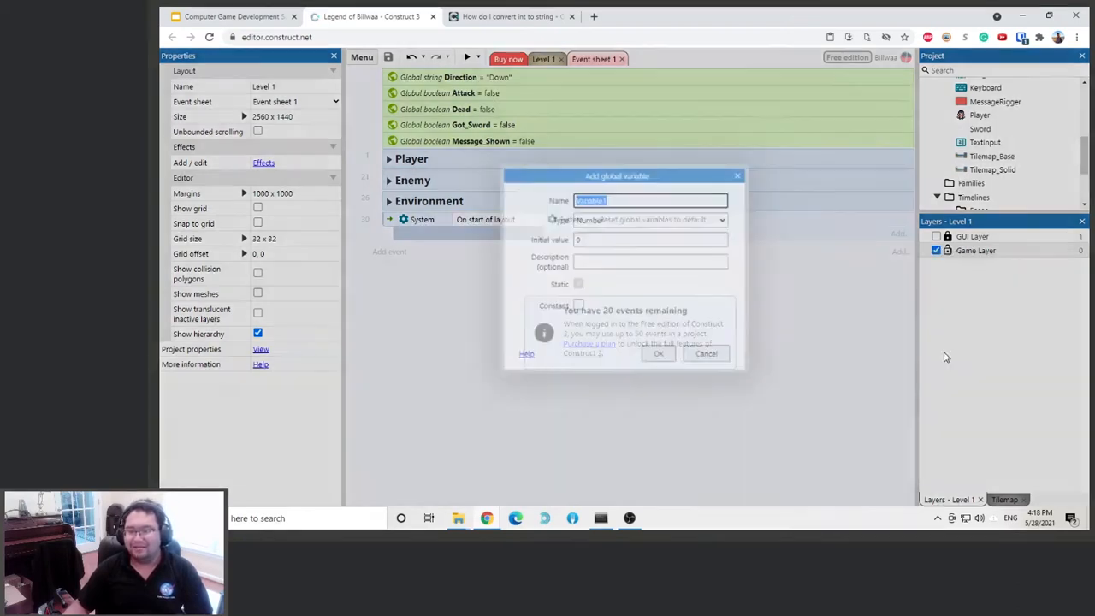
pyautogui.write('score')
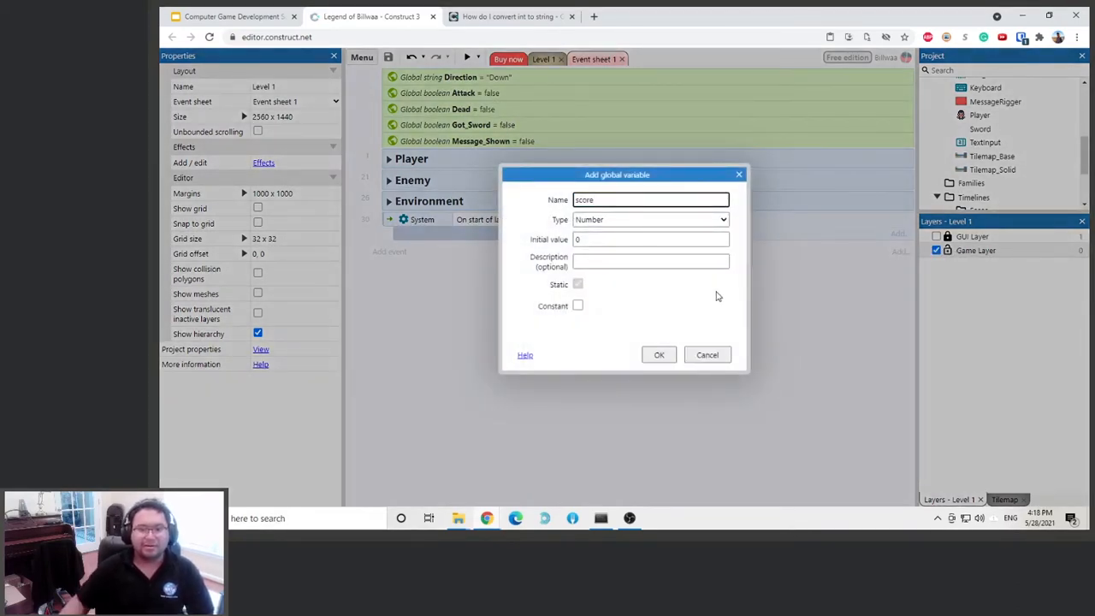
pyautogui.click(624, 222)
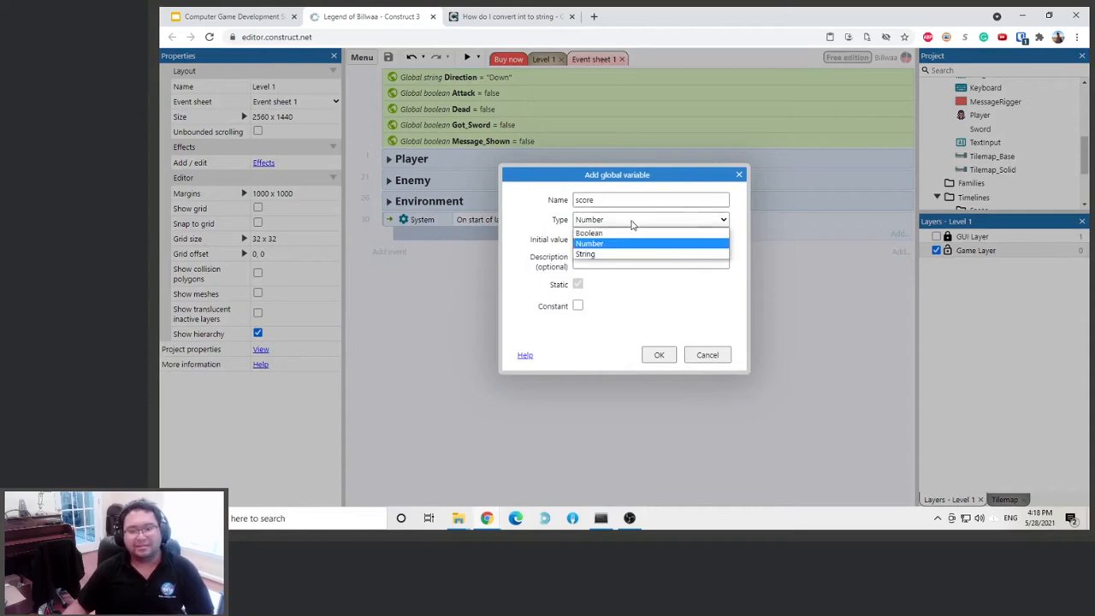
pyautogui.click(633, 222)
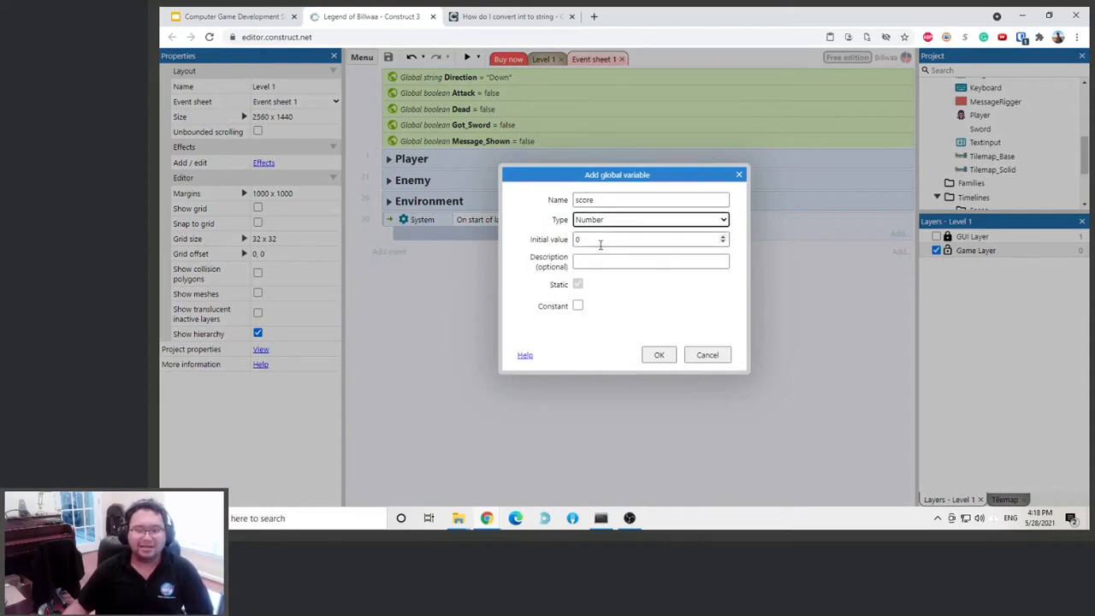
pyautogui.click(666, 357)
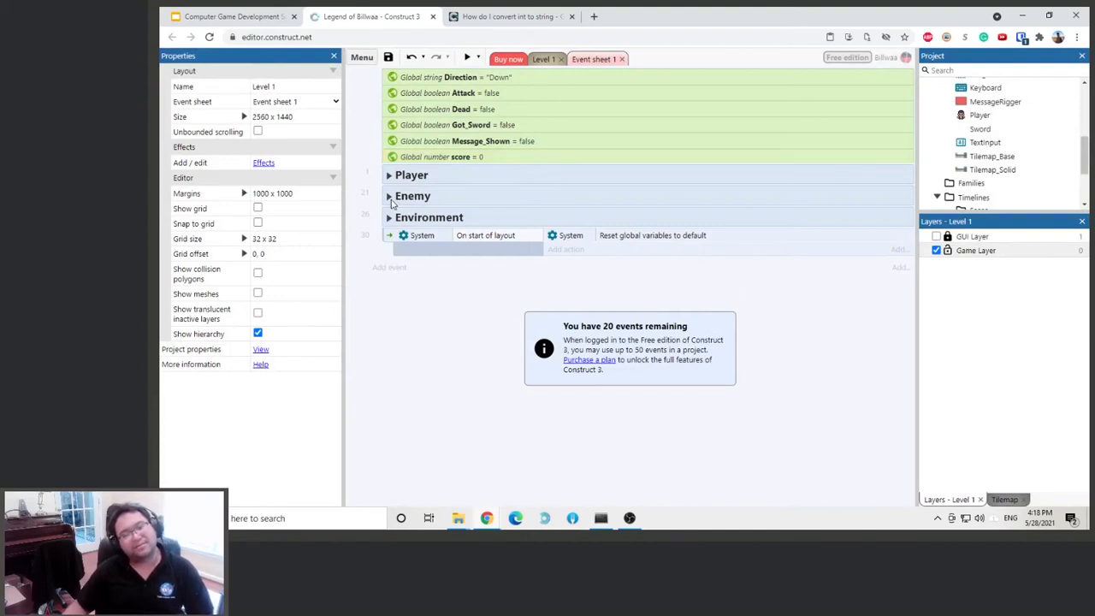
# Step: In the Enemy group, make the sword-overlap attack event also add 1 to the score variable
pyautogui.click(390, 197)
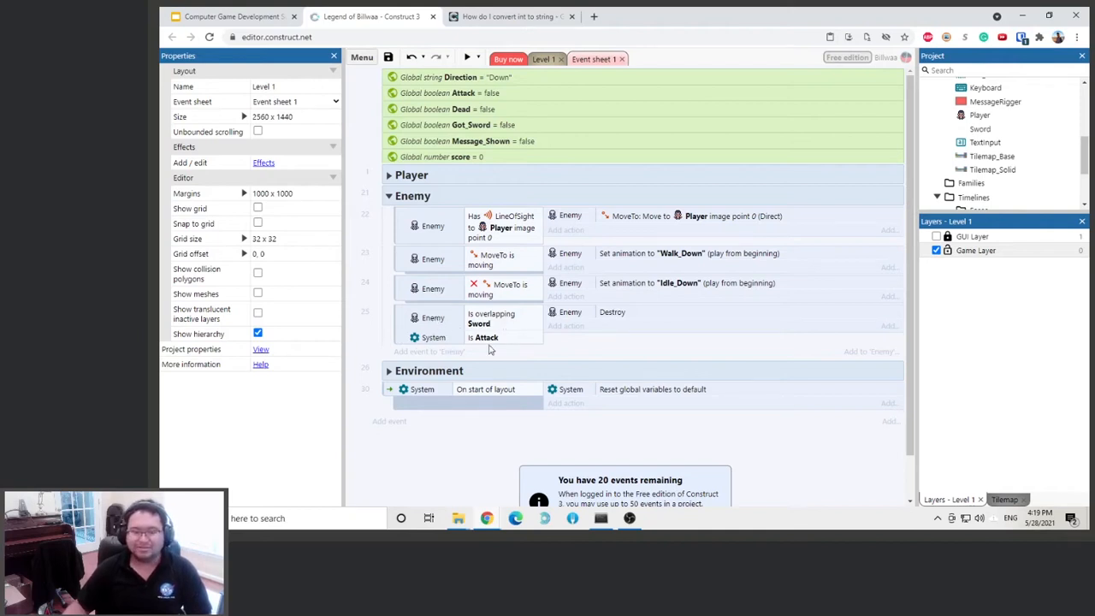
pyautogui.click(566, 326)
pyautogui.doubleClick(599, 194)
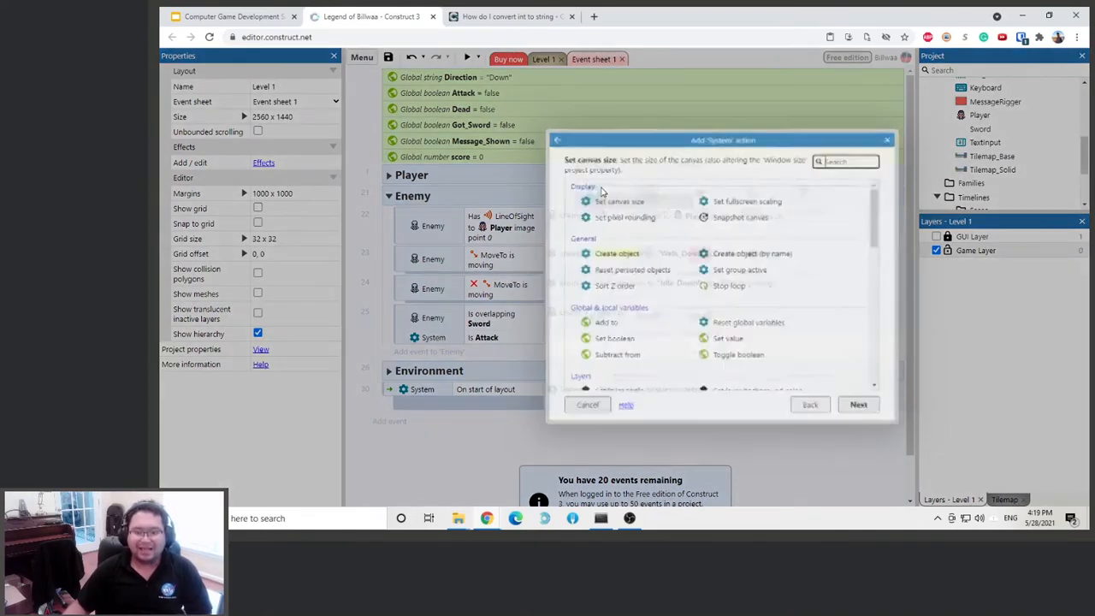
pyautogui.doubleClick(609, 322)
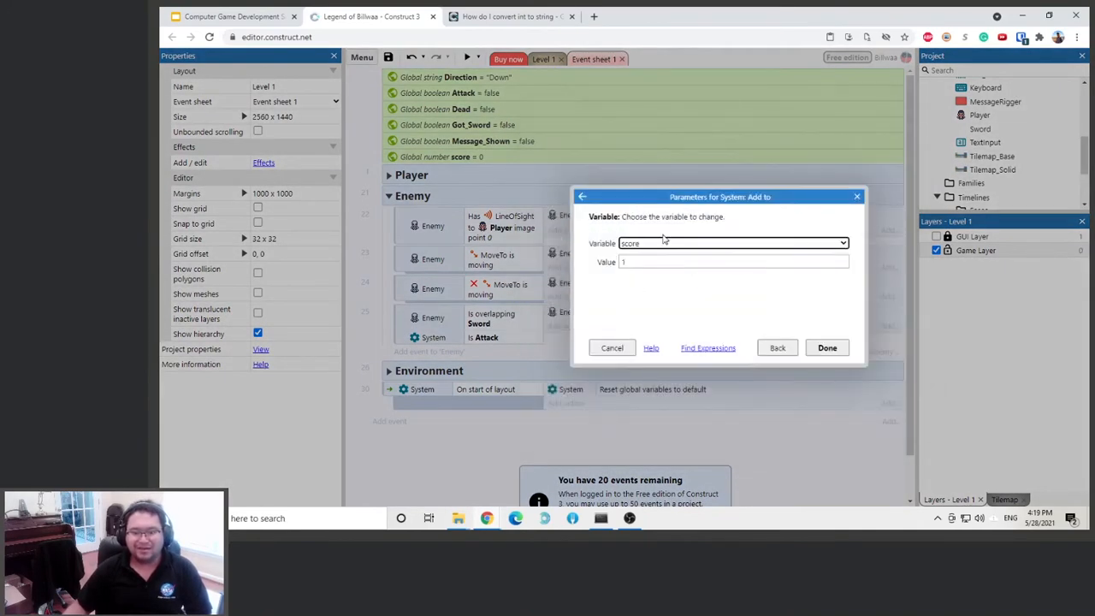
pyautogui.click(827, 348)
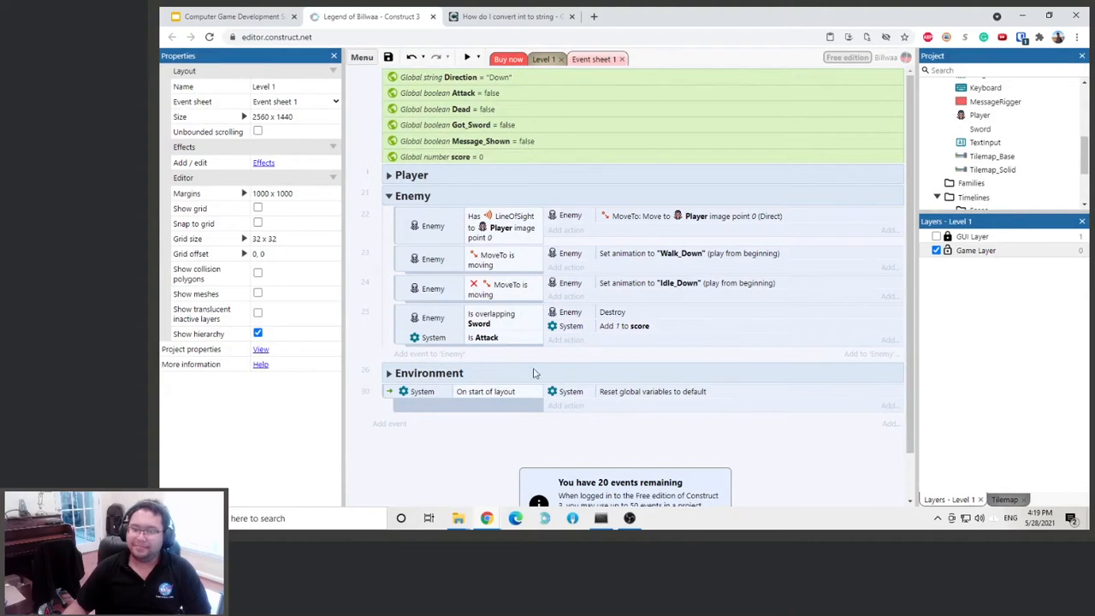
# Step: Insert a new Text object on the Level 1 layout, in the water near the map's upper-left corner
pyautogui.click(544, 59)
pyautogui.scroll(-2, 684, 137)
pyautogui.scroll(2, 836, 191)
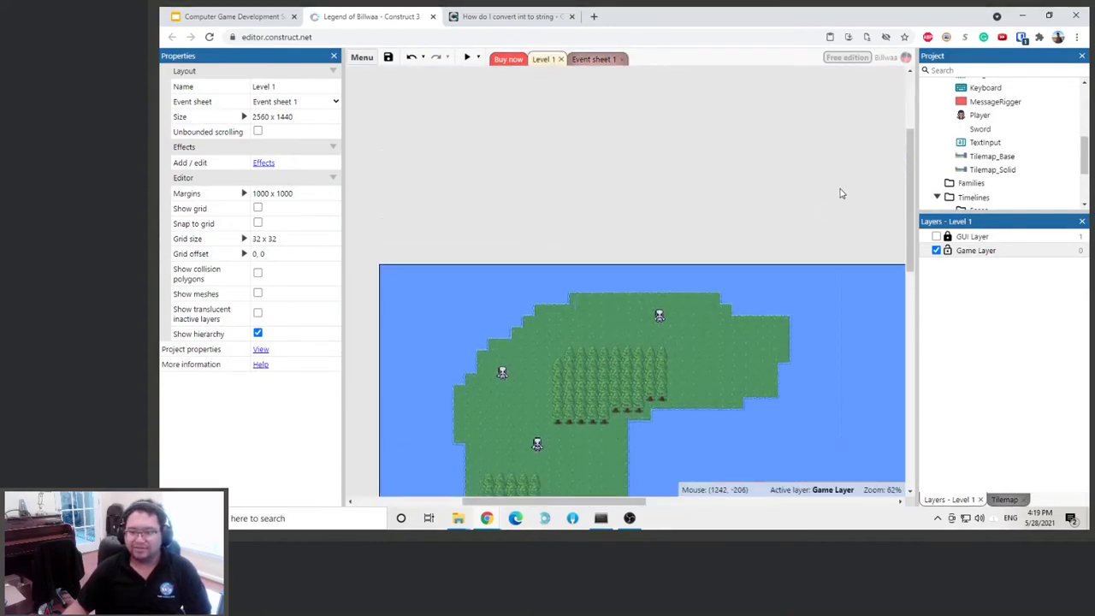
pyautogui.scroll(-1, 821, 192)
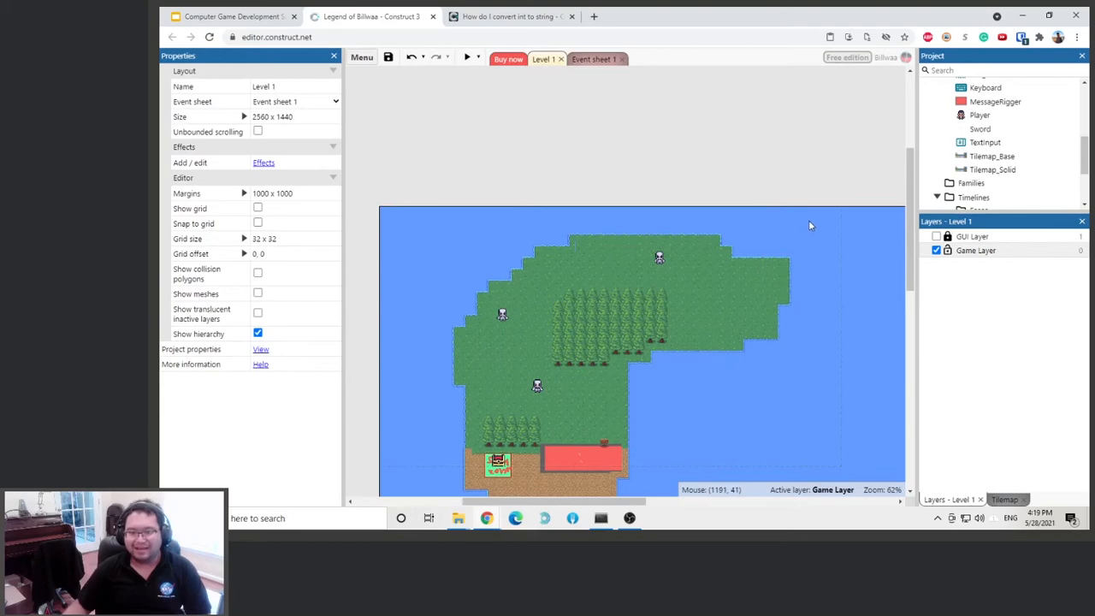
pyautogui.rightClick(408, 229)
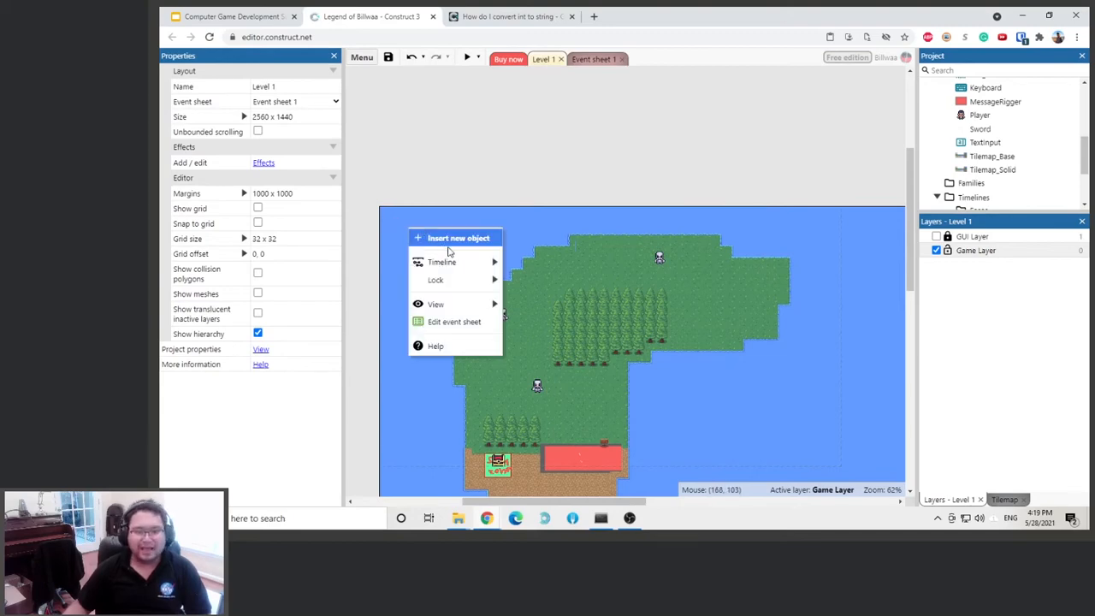
pyautogui.click(449, 240)
pyautogui.scroll(-1, 558, 246)
pyautogui.scroll(-2, 557, 245)
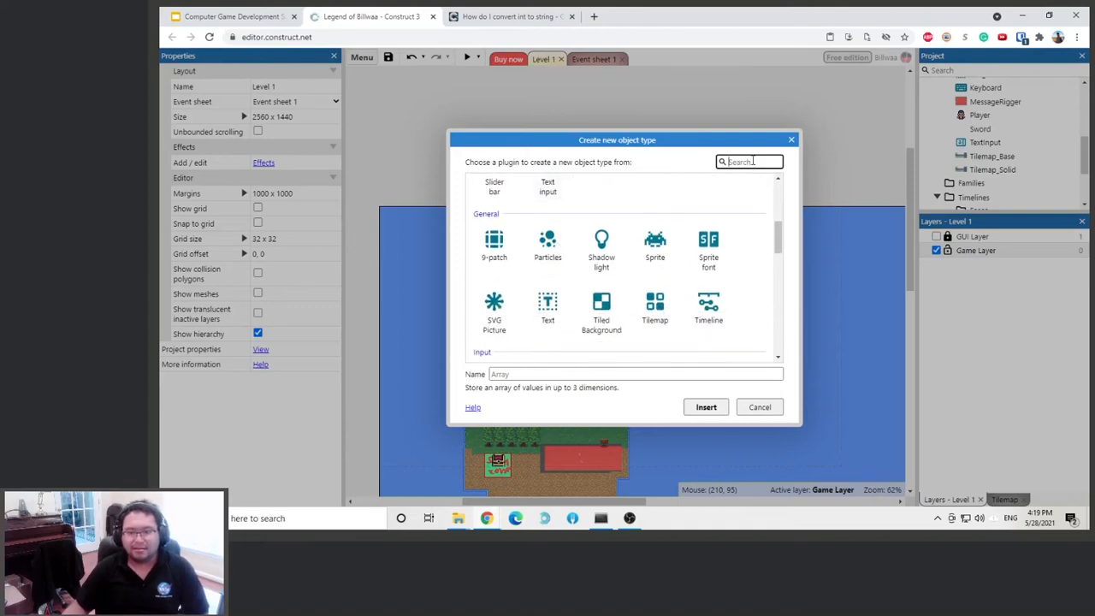
pyautogui.write('text')
pyautogui.doubleClick(496, 283)
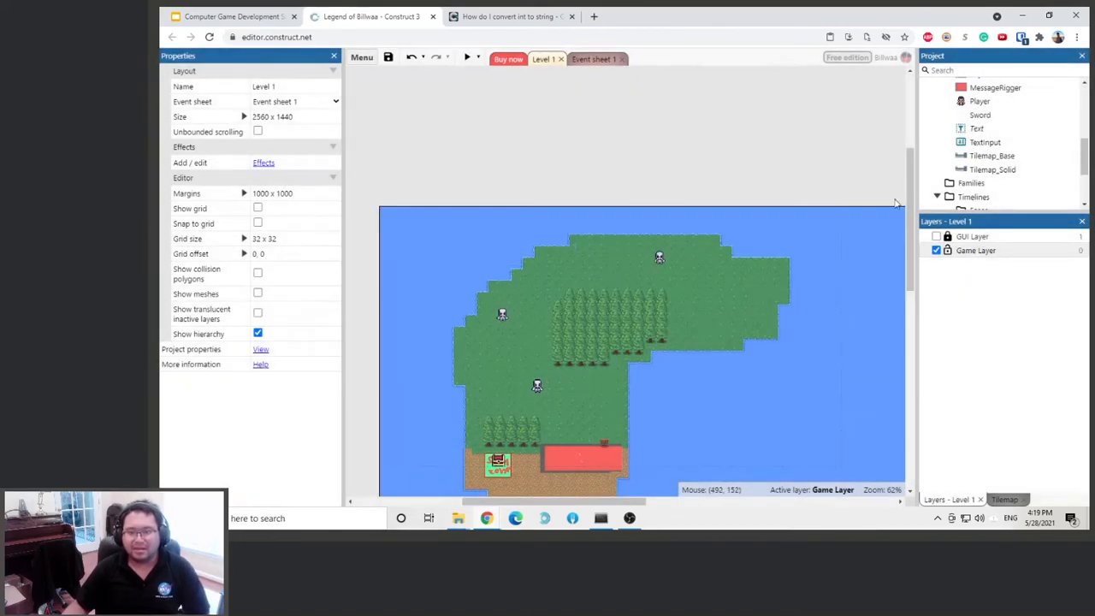
pyautogui.click(414, 230)
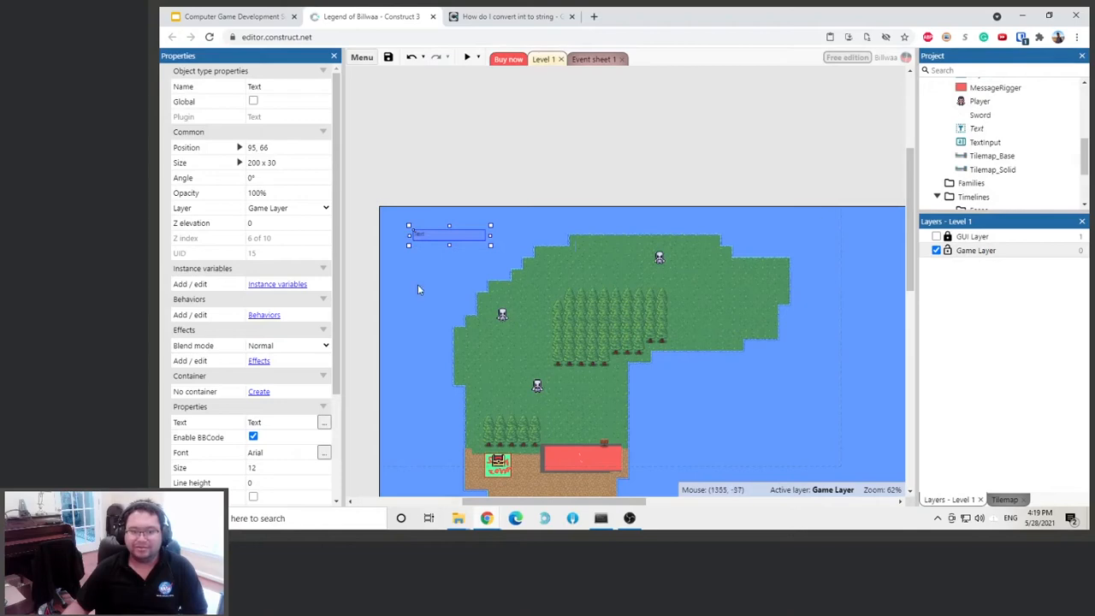
# Step: Set the Text object's font size to 24 and resize its box to about 80 x 77
pyautogui.scroll(-1, 313, 406)
pyautogui.click(270, 411)
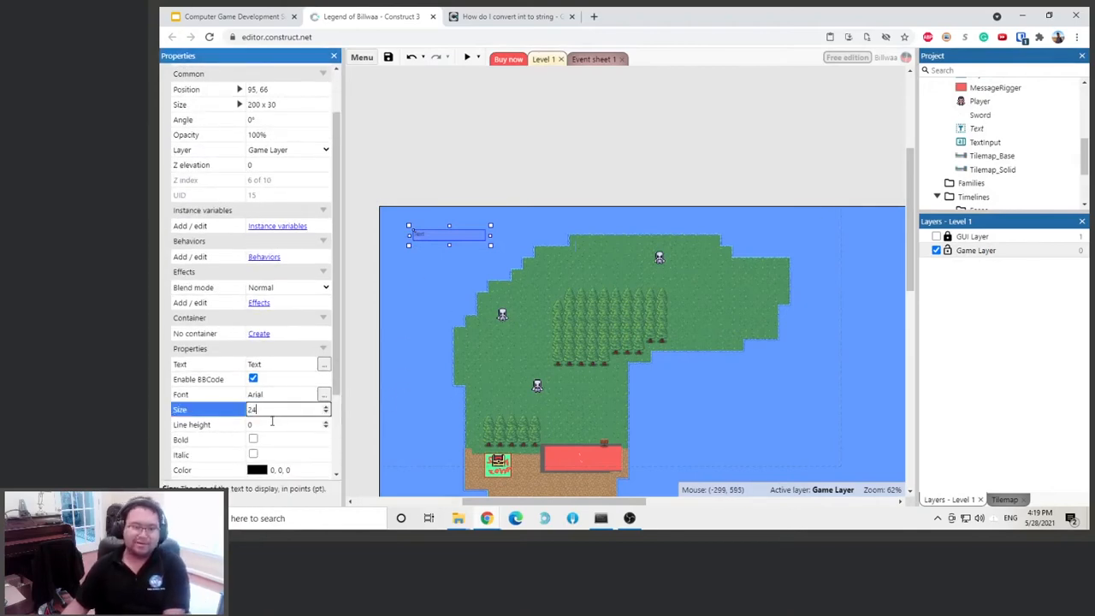
pyautogui.click(272, 423)
pyautogui.moveTo(491, 244); pyautogui.dragTo(447, 262)
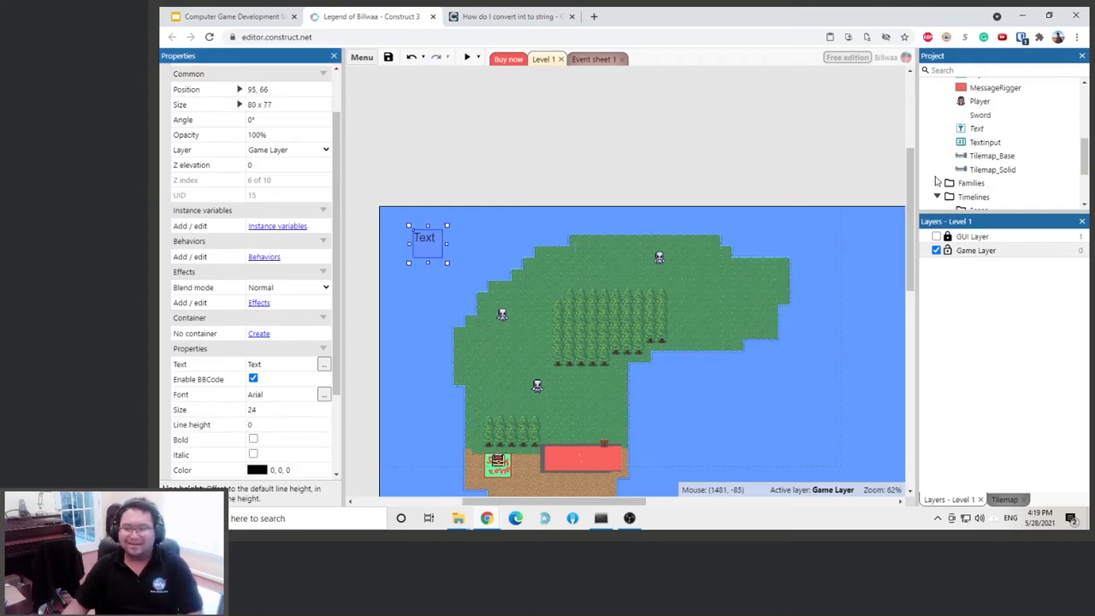
# Step: Rename the Text object as Score and move it closer to the layout corner, at about 51, 27
pyautogui.doubleClick(976, 129)
pyautogui.write('score')
pyautogui.press('Return')
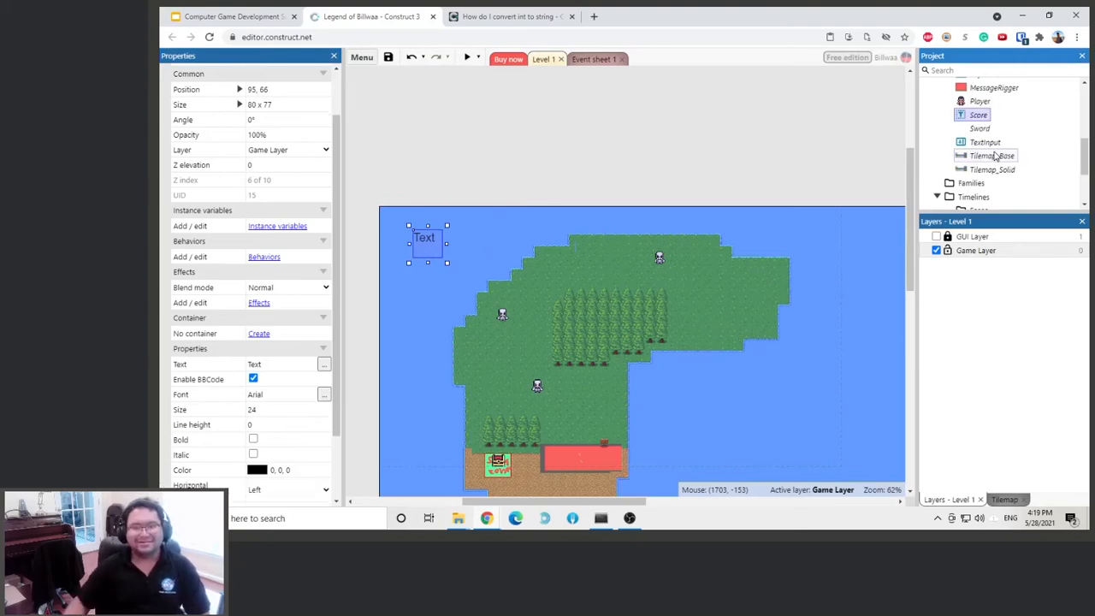
pyautogui.moveTo(432, 254); pyautogui.dragTo(415, 232)
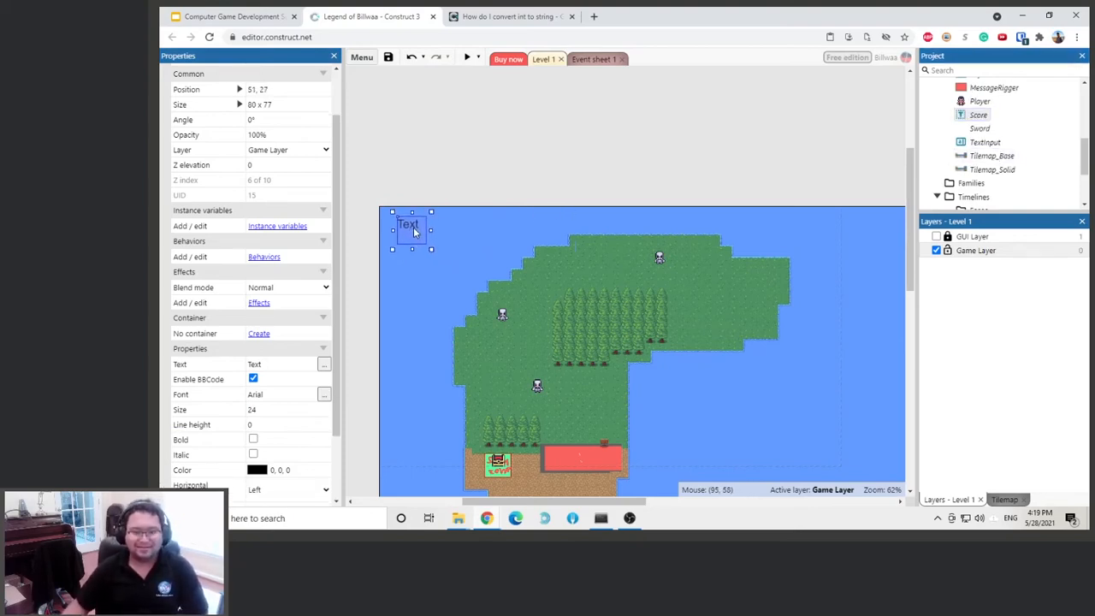
pyautogui.click(443, 166)
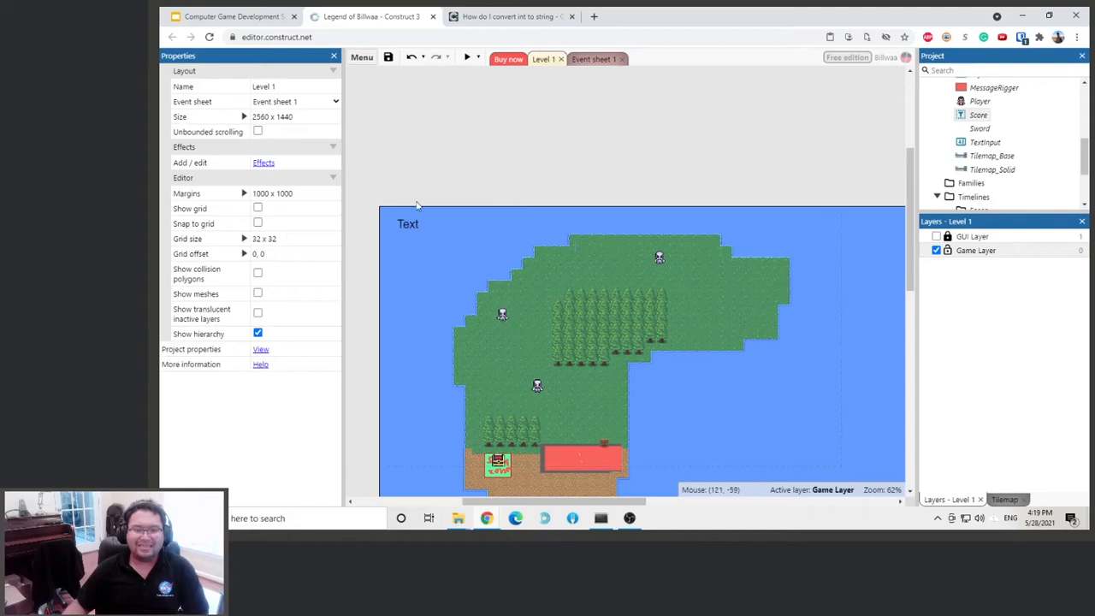
# Step: Add a Set text action for the Score object to the sword-overlap attack event, using the score variable as its text
pyautogui.click(602, 59)
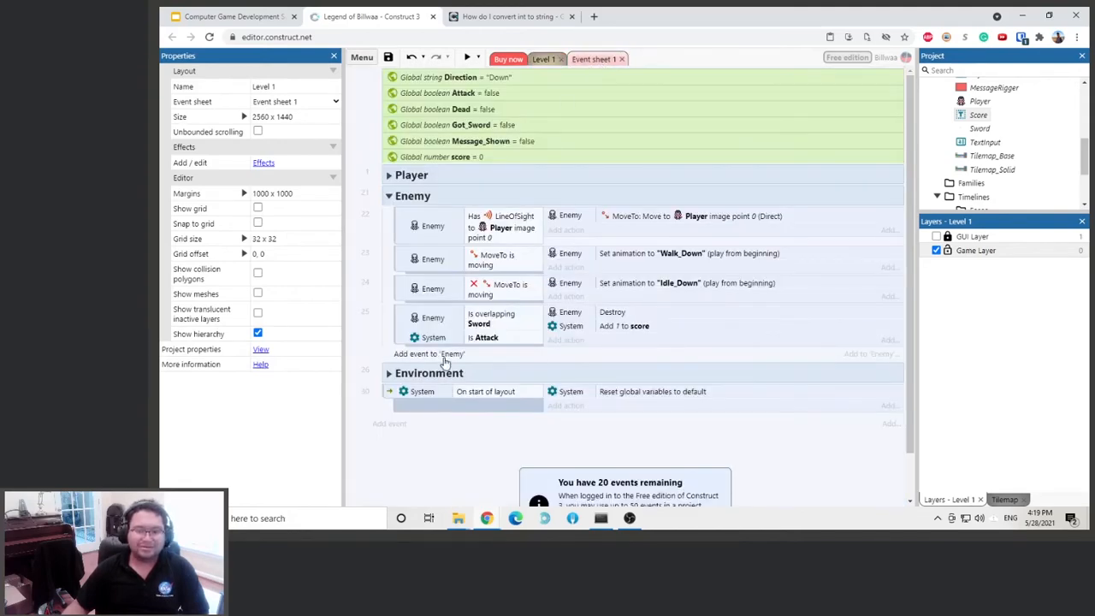
pyautogui.click(566, 339)
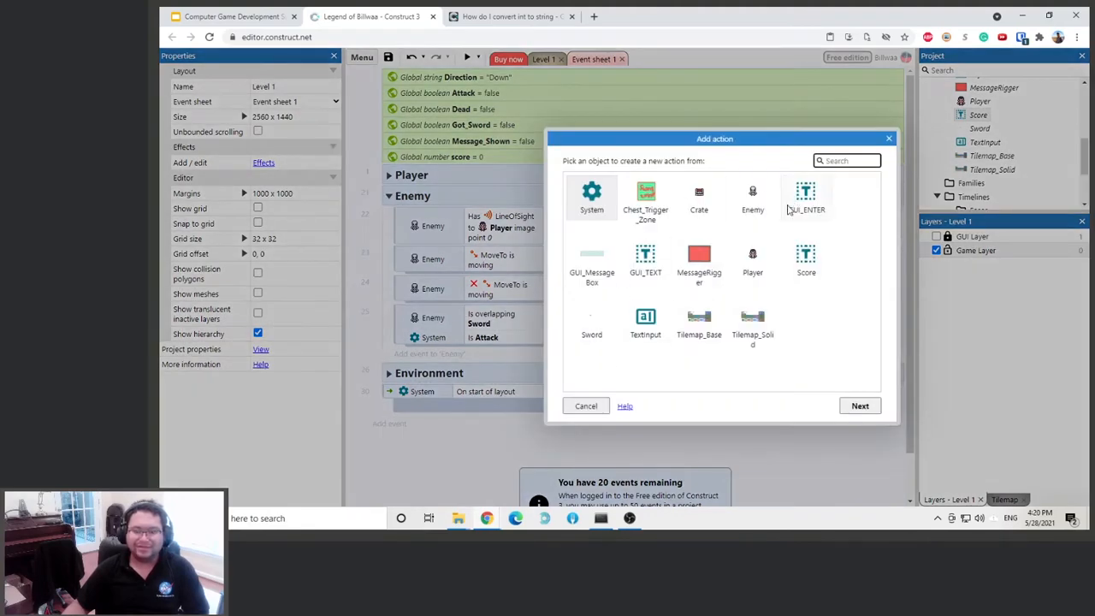
pyautogui.doubleClick(806, 257)
pyautogui.scroll(-5, 701, 274)
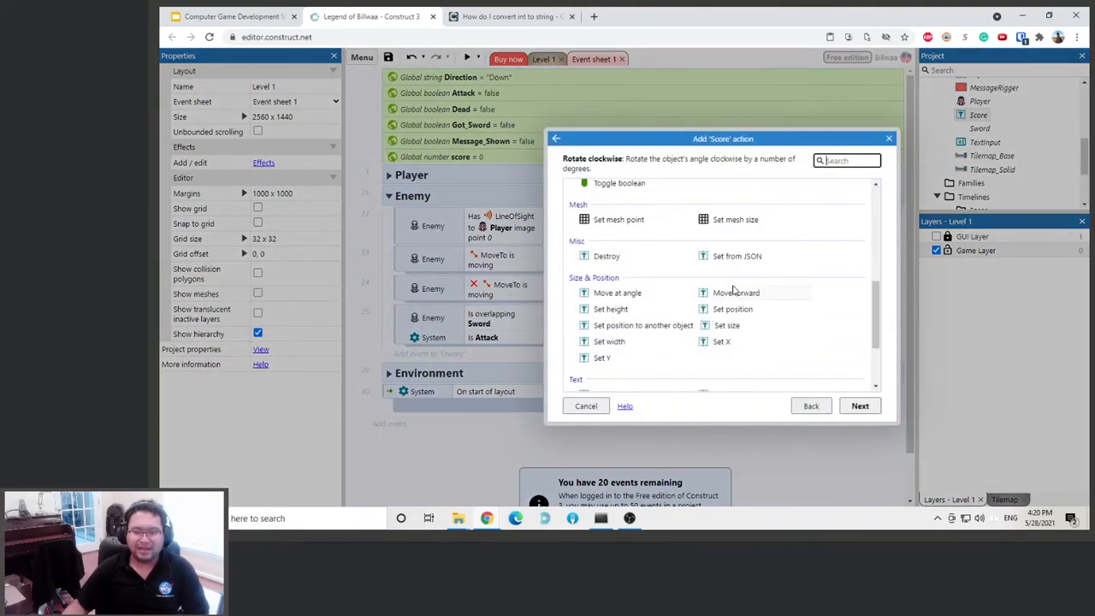
pyautogui.scroll(-1, 623, 325)
pyautogui.scroll(-1, 623, 325)
pyautogui.doubleClick(606, 352)
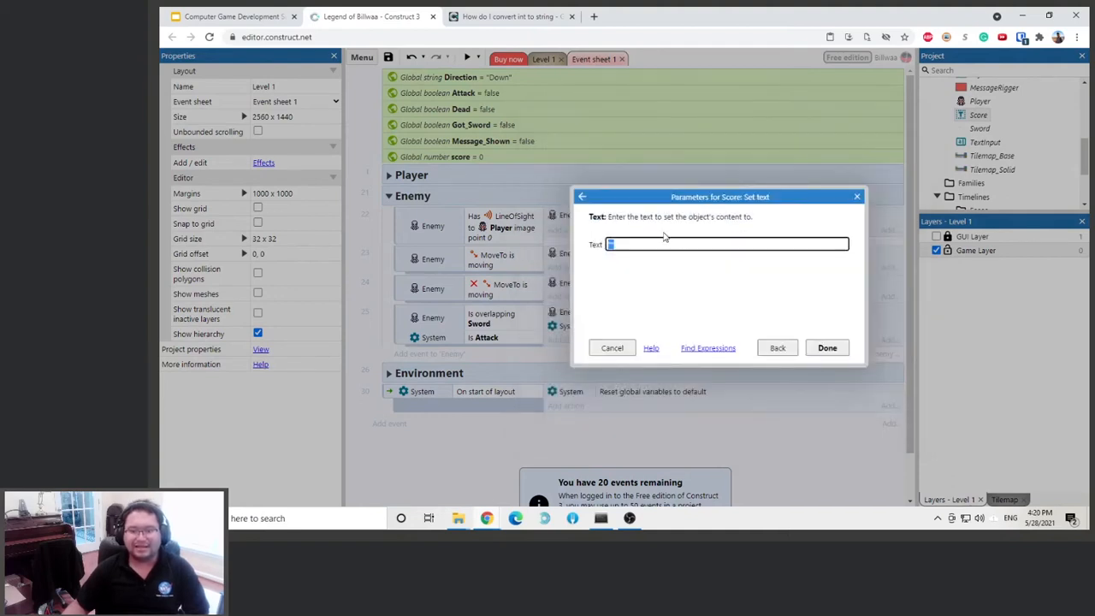
pyautogui.write('" "')
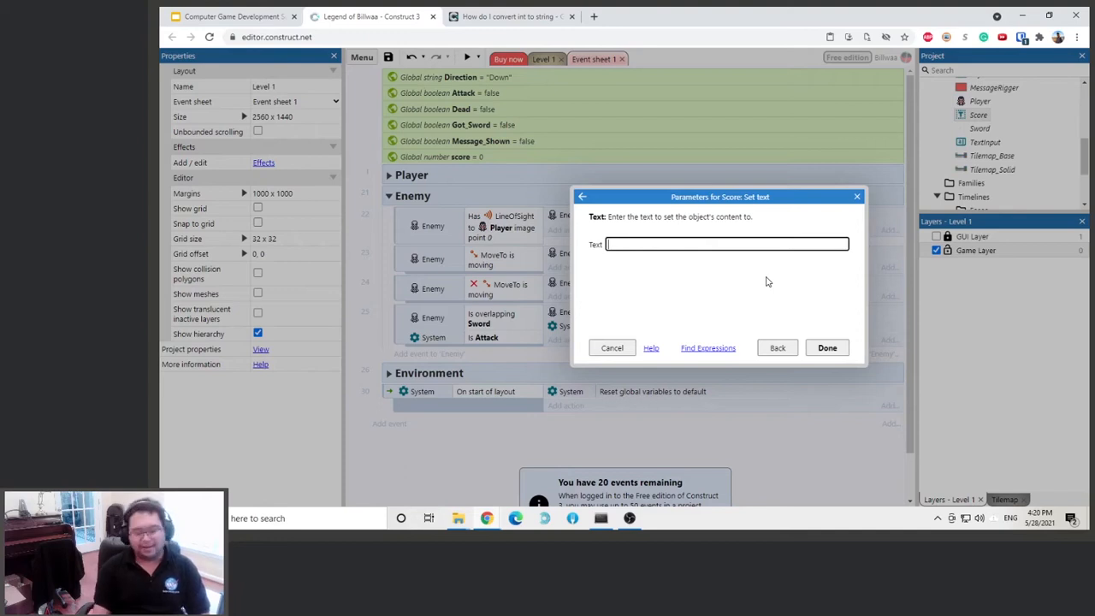
pyautogui.write('score')
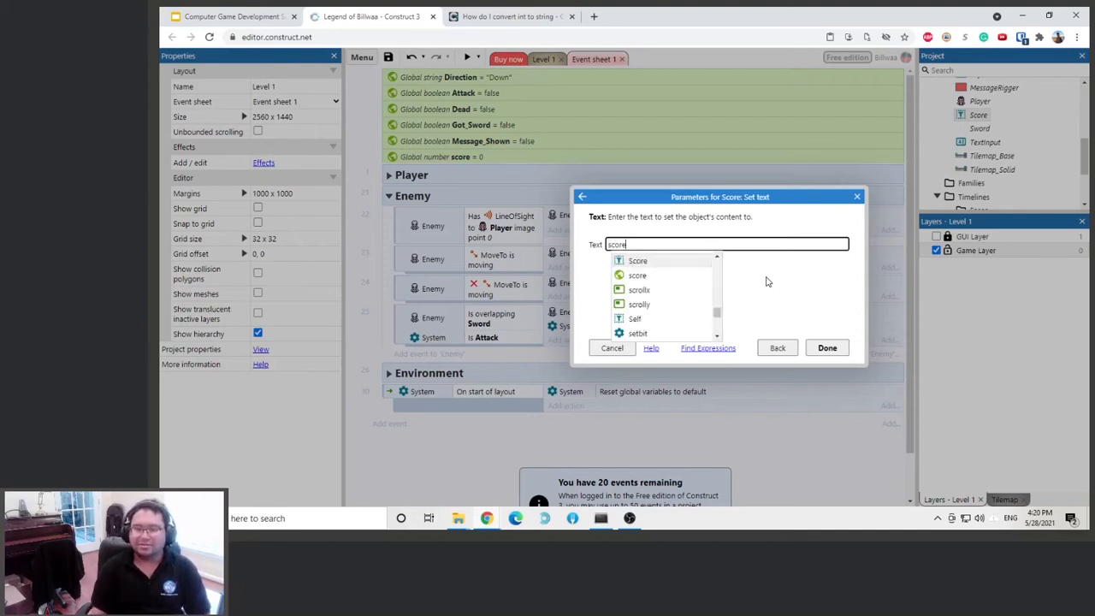
pyautogui.click(649, 276)
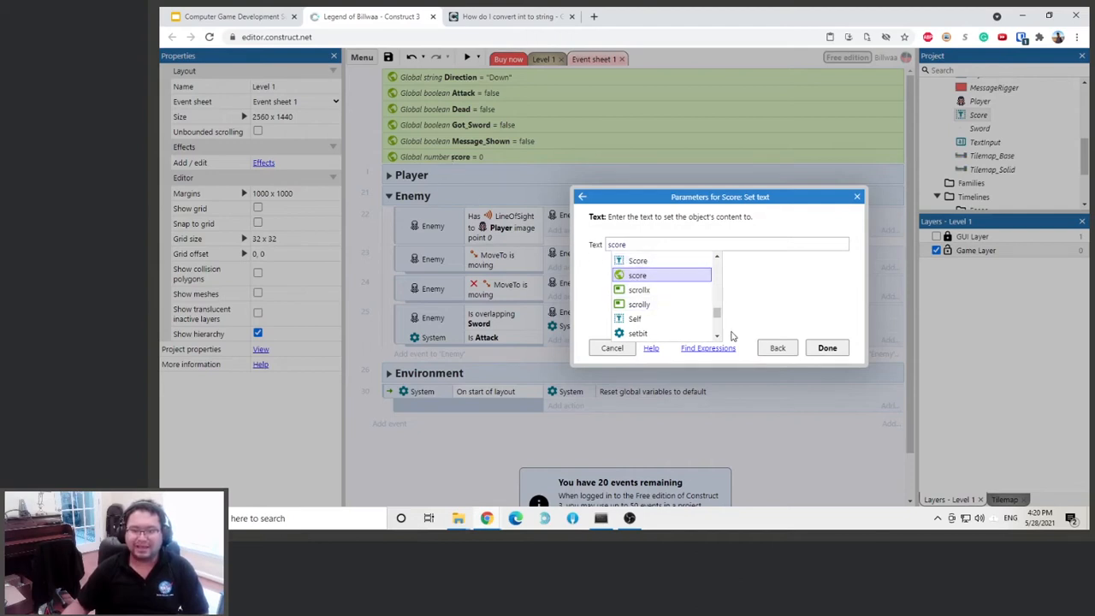
pyautogui.doubleClick(638, 276)
pyautogui.click(827, 347)
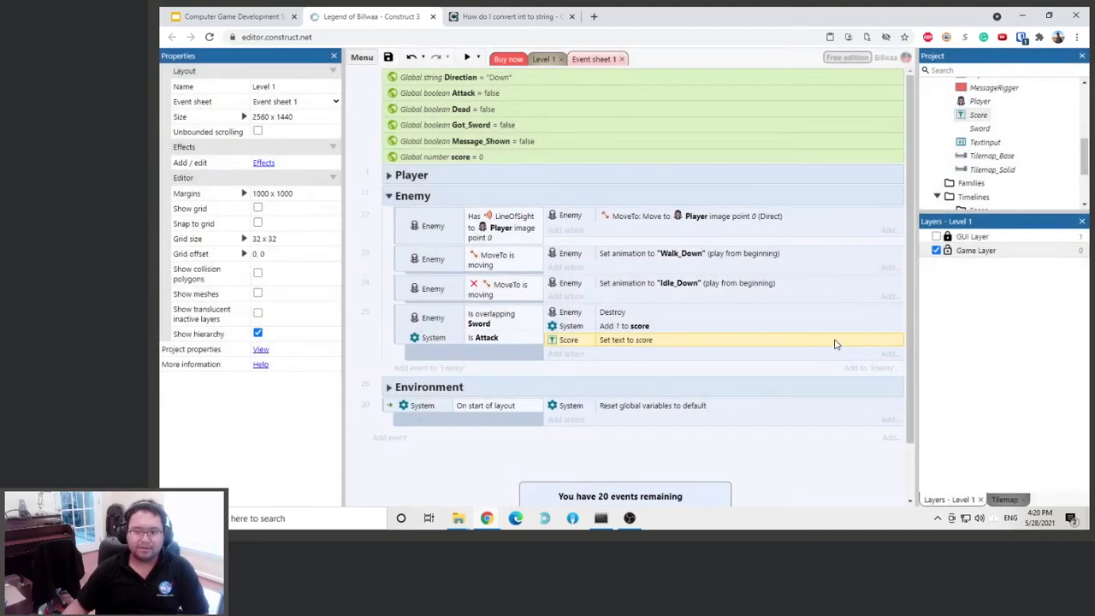
# Step: Preview the game, dismiss the sign message and walk the player up toward the enemy, ending with the preview closed
pyautogui.click(466, 57)
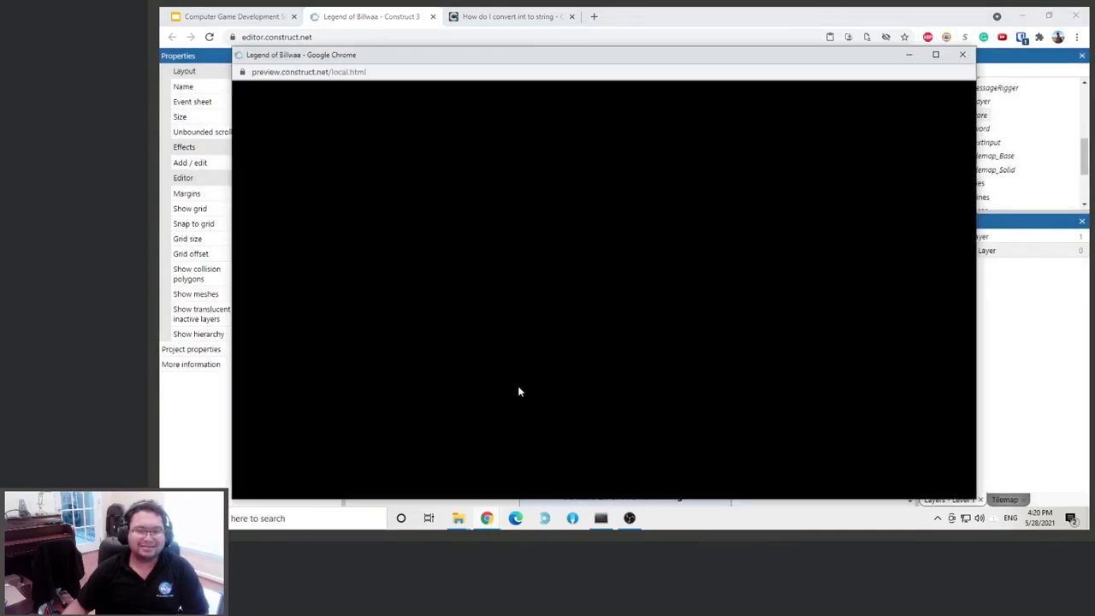
pyautogui.press('Up')
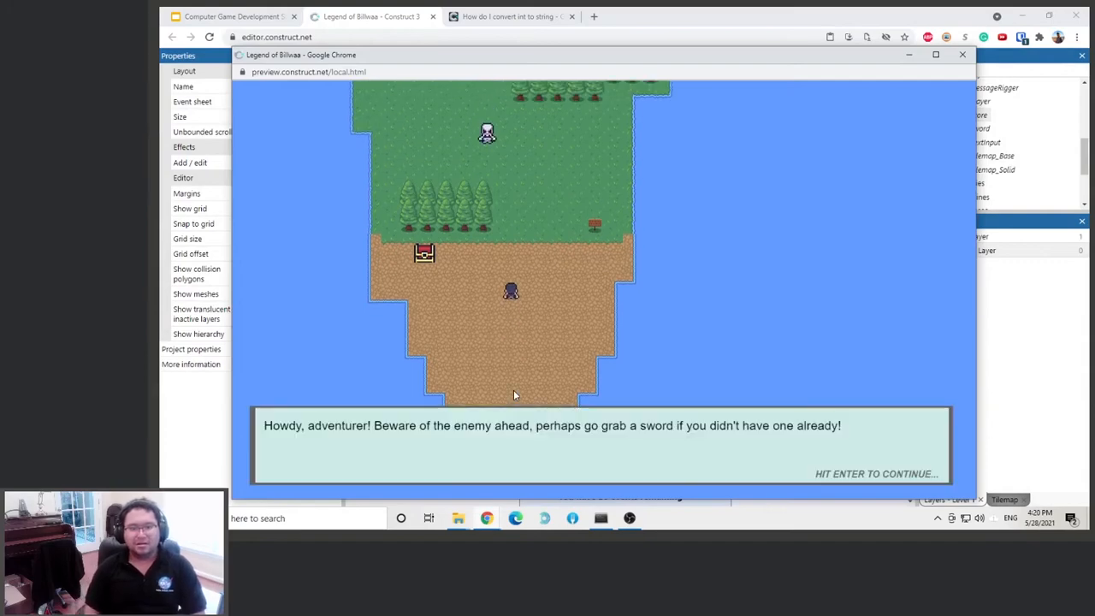
pyautogui.press('Return')
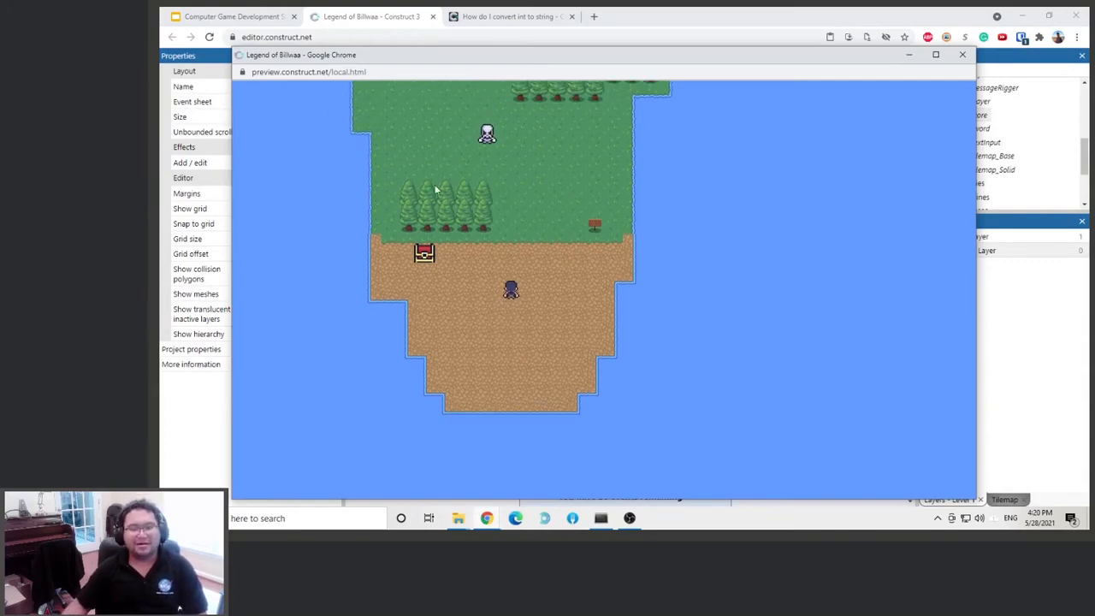
pyautogui.press('Right')
pyautogui.press('Up')
pyautogui.press('Left')
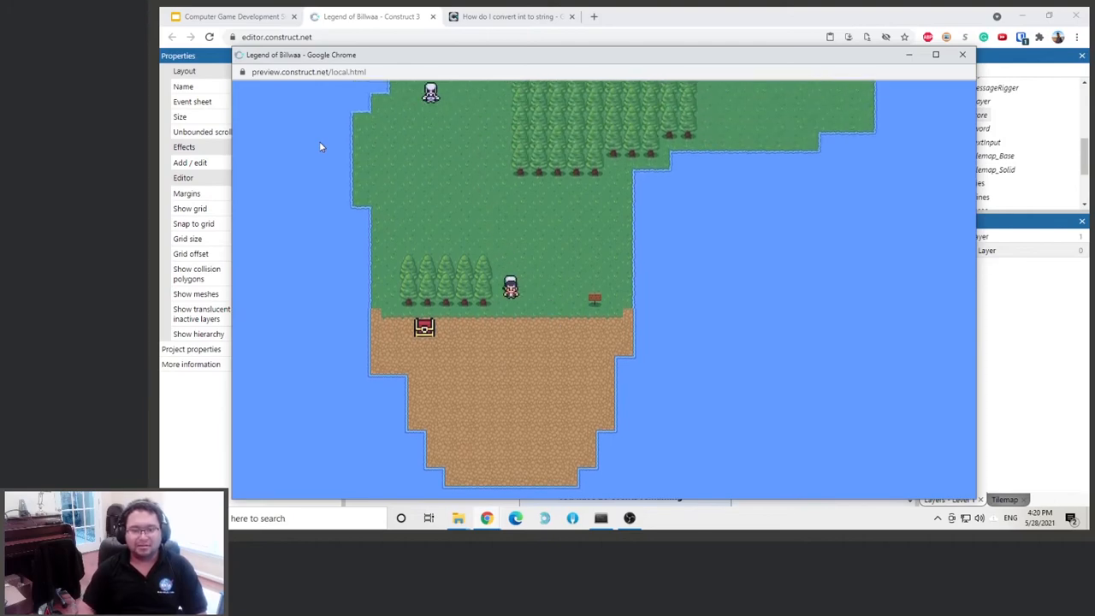
pyautogui.click(962, 55)
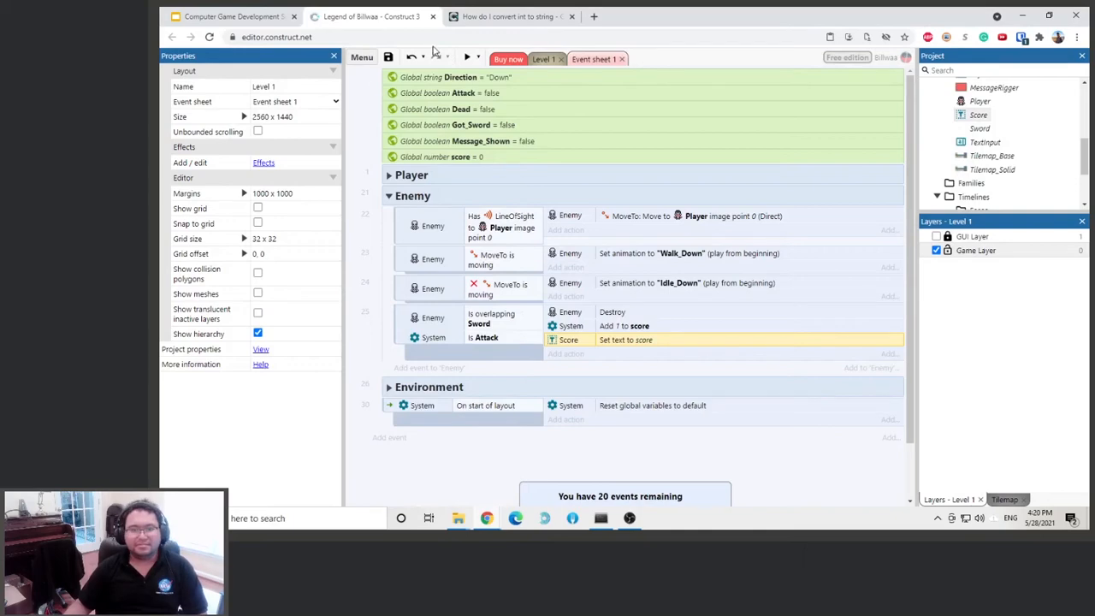
# Step: Preview the game, open the chest, dismiss the sign message, walk up toward the enemies and close the preview
pyautogui.click(466, 57)
pyautogui.press('Left')
pyautogui.press('Up')
pyautogui.press('Left')
pyautogui.press('Return')
pyautogui.press('Right')
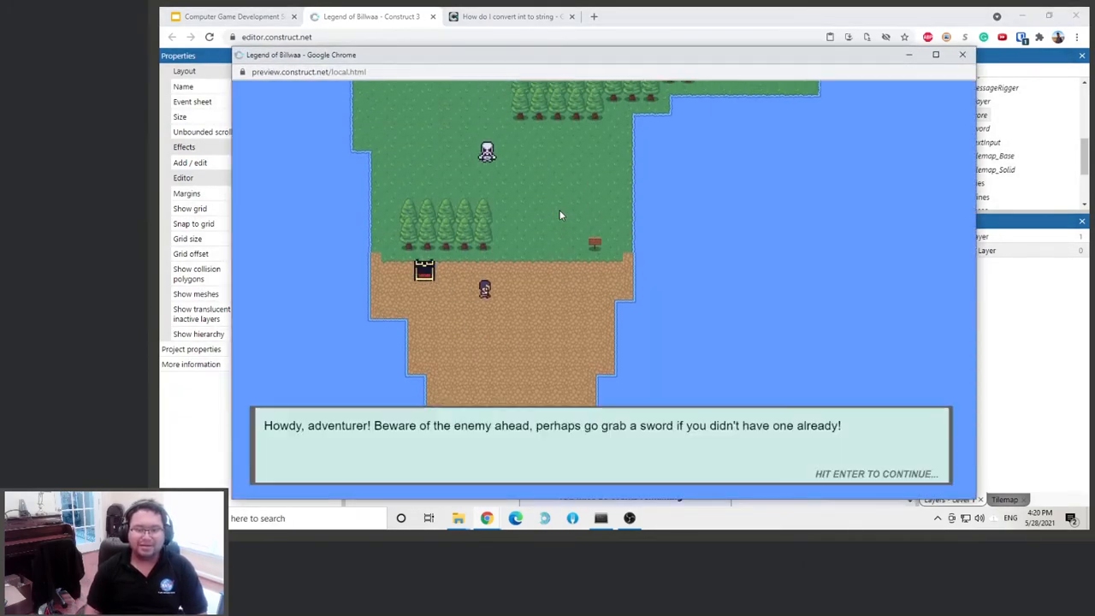
pyautogui.press('Return')
pyautogui.press('Up')
pyautogui.press('Left')
pyautogui.press('Up')
pyautogui.press('Left')
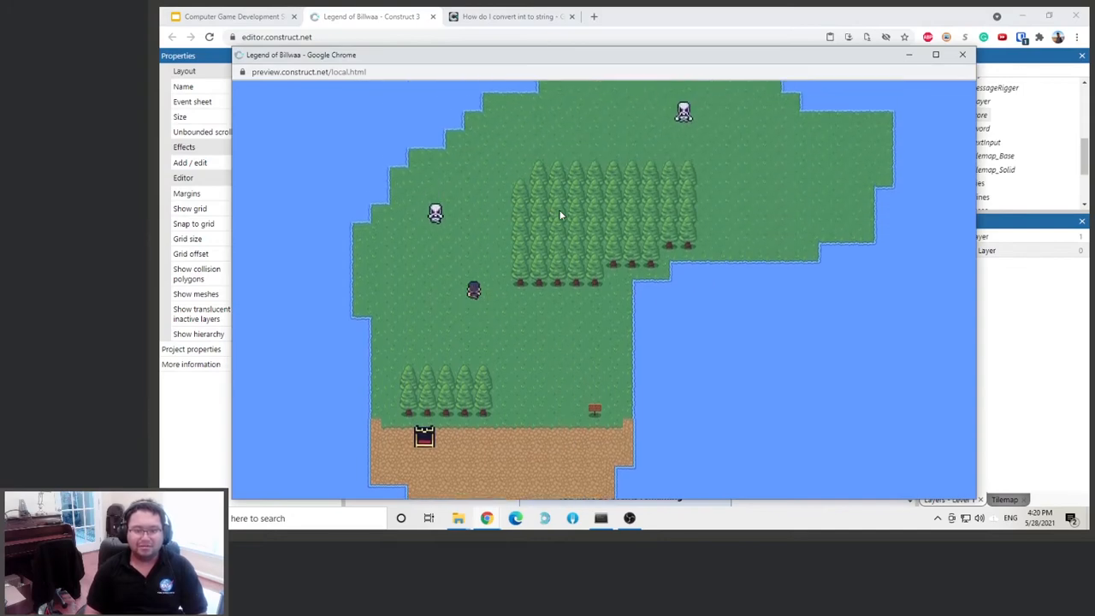
pyautogui.press('Up')
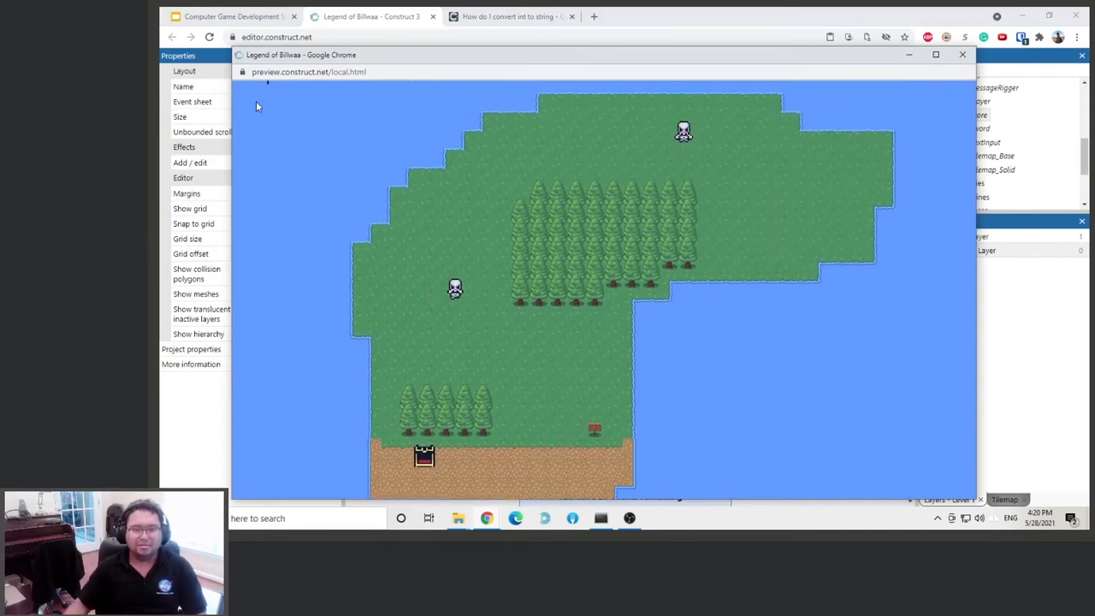
pyautogui.click(963, 54)
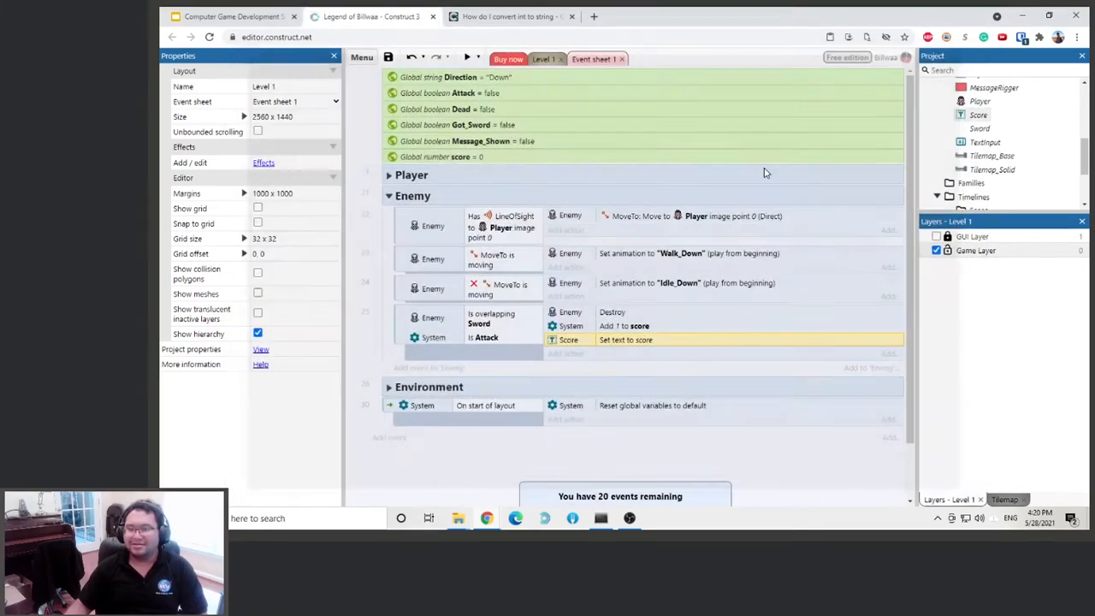
# Step: Move the Score text object in the Level 1 layout to the GUI Layer
pyautogui.click(546, 60)
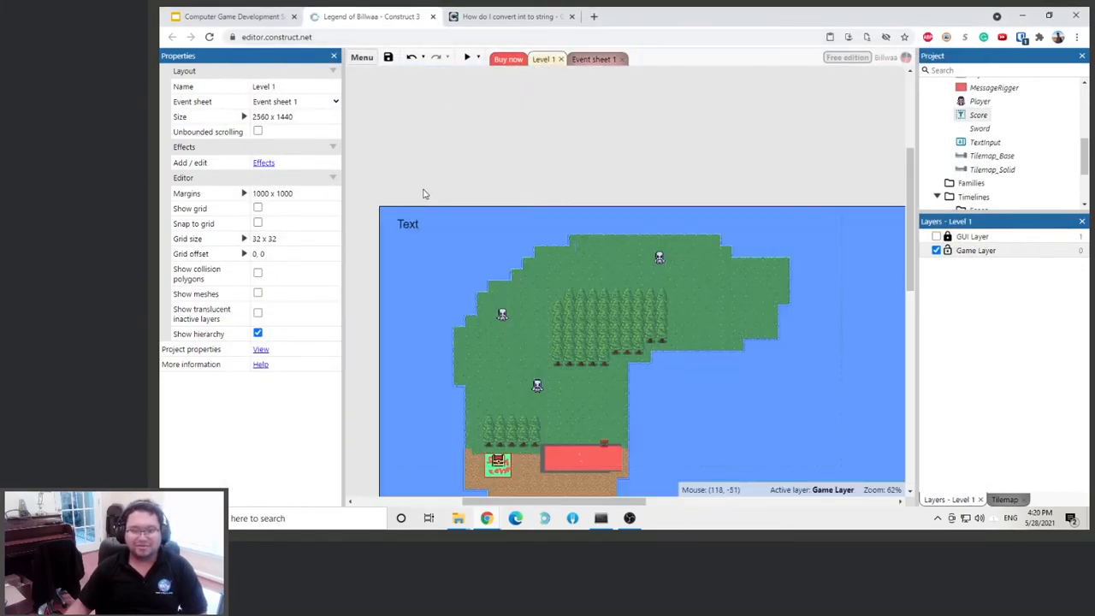
pyautogui.click(410, 227)
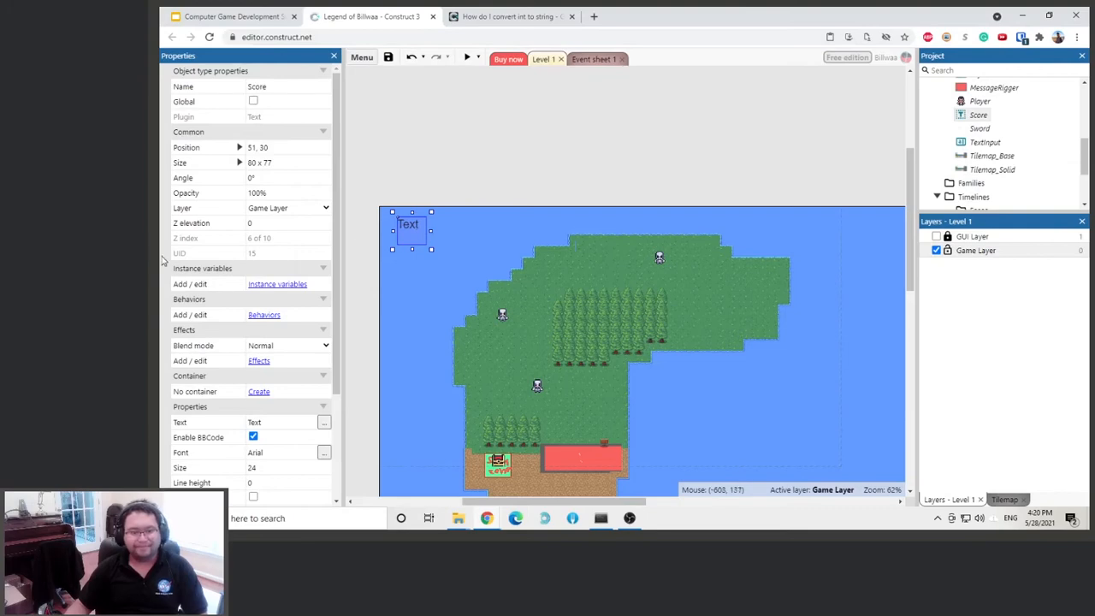
pyautogui.scroll(-3, 195, 272)
pyautogui.scroll(3, 195, 272)
pyautogui.scroll(-2, 214, 274)
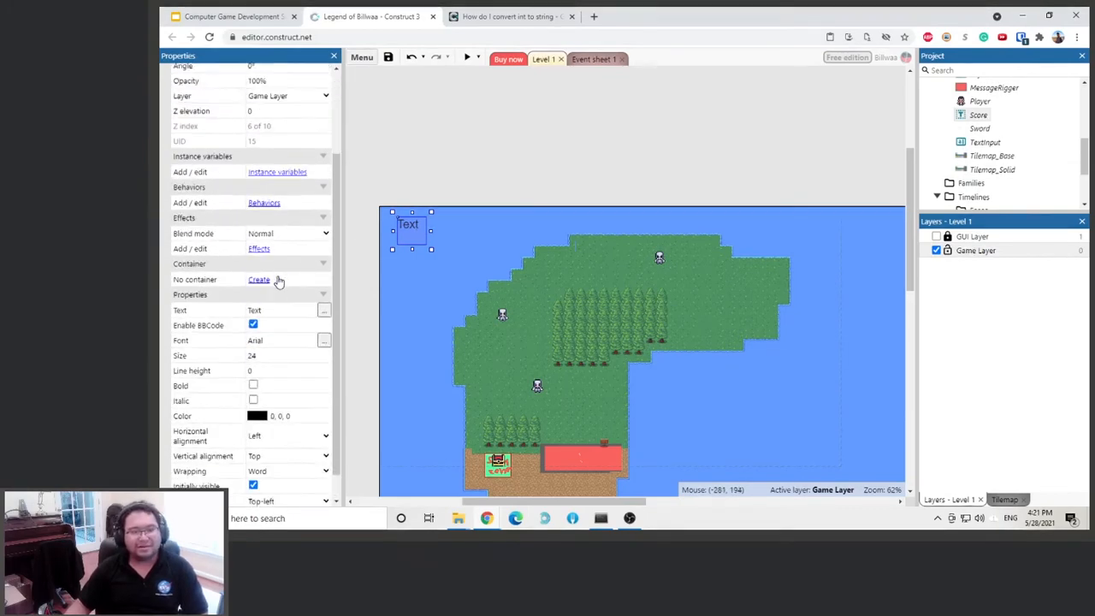
pyautogui.click(325, 125)
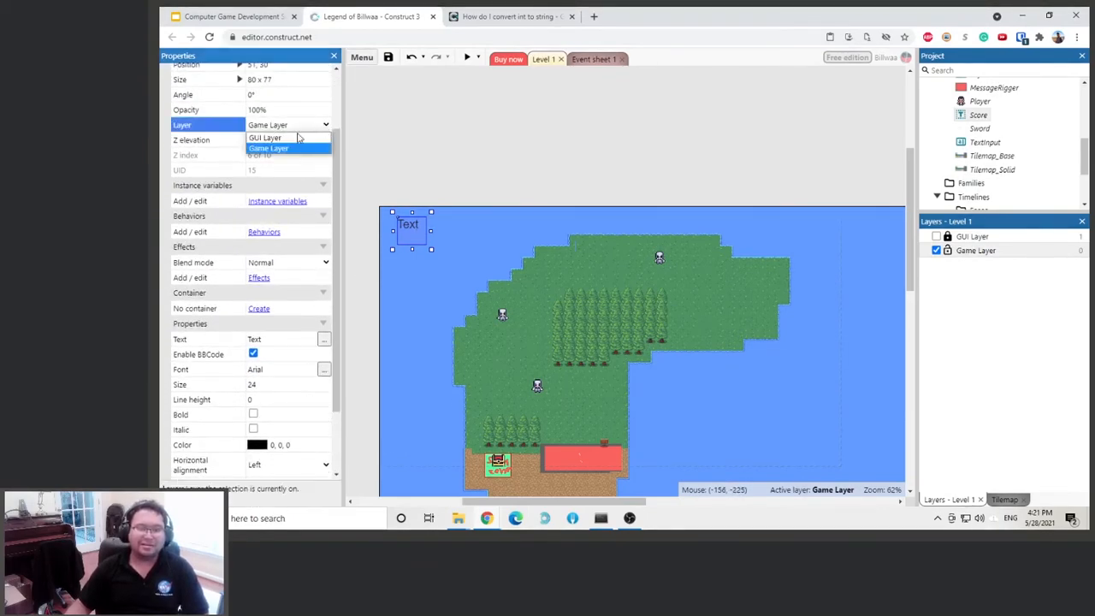
pyautogui.click(300, 146)
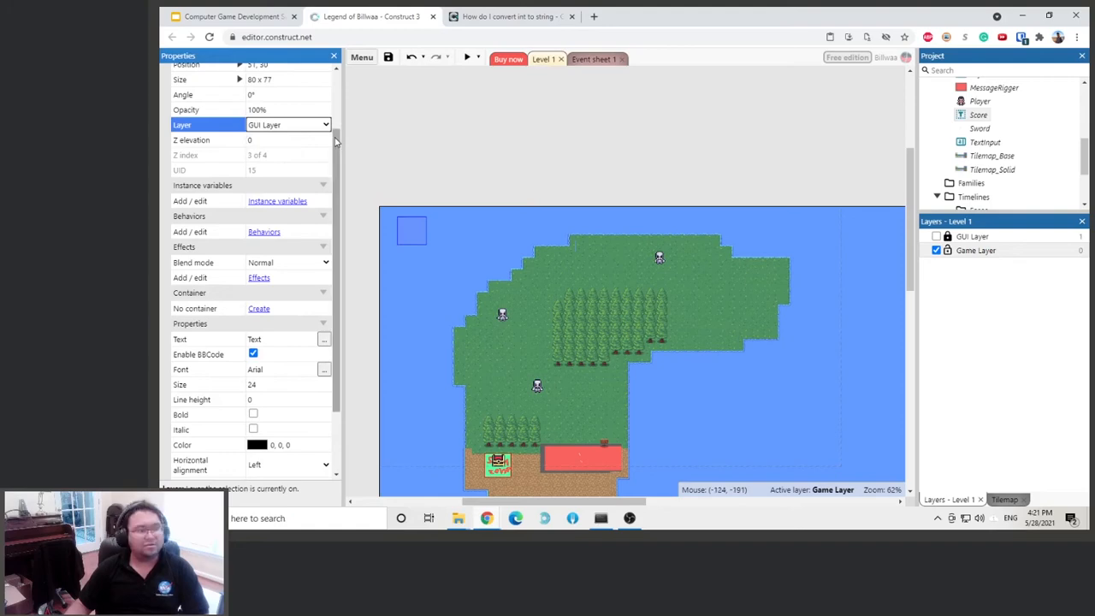
pyautogui.click(455, 170)
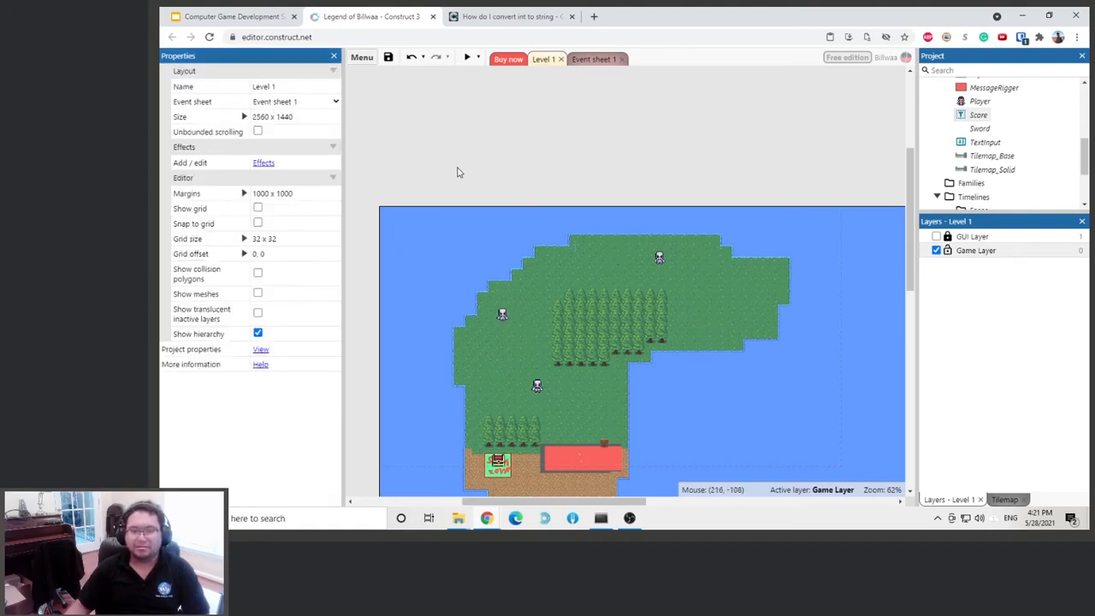
# Step: Make the GUI Layer visible, unlocked and active, and set the Score object's text to 0
pyautogui.click(935, 236)
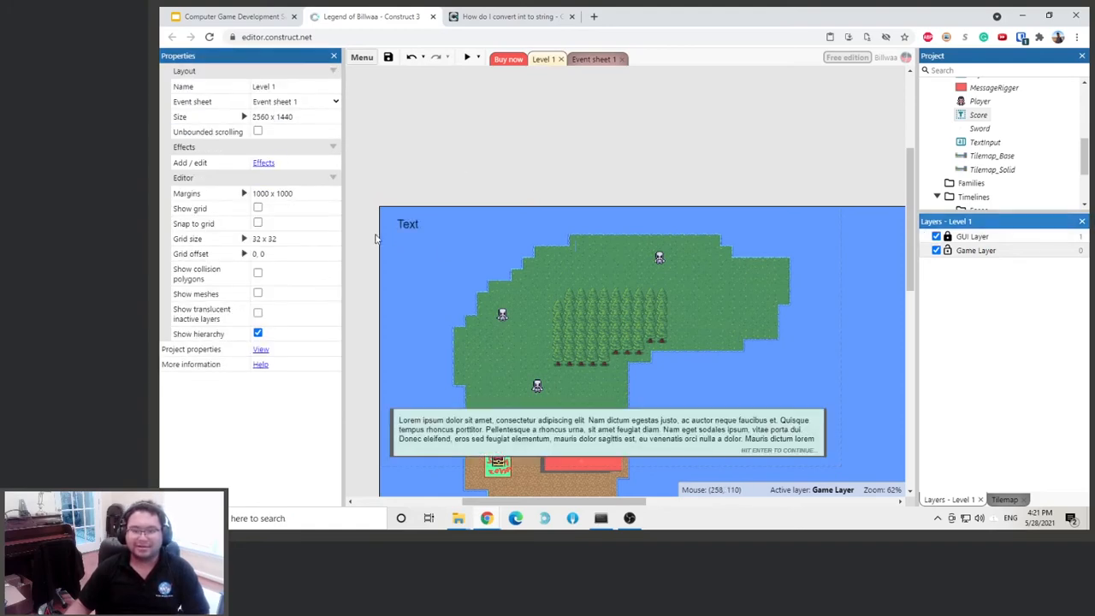
pyautogui.doubleClick(413, 222)
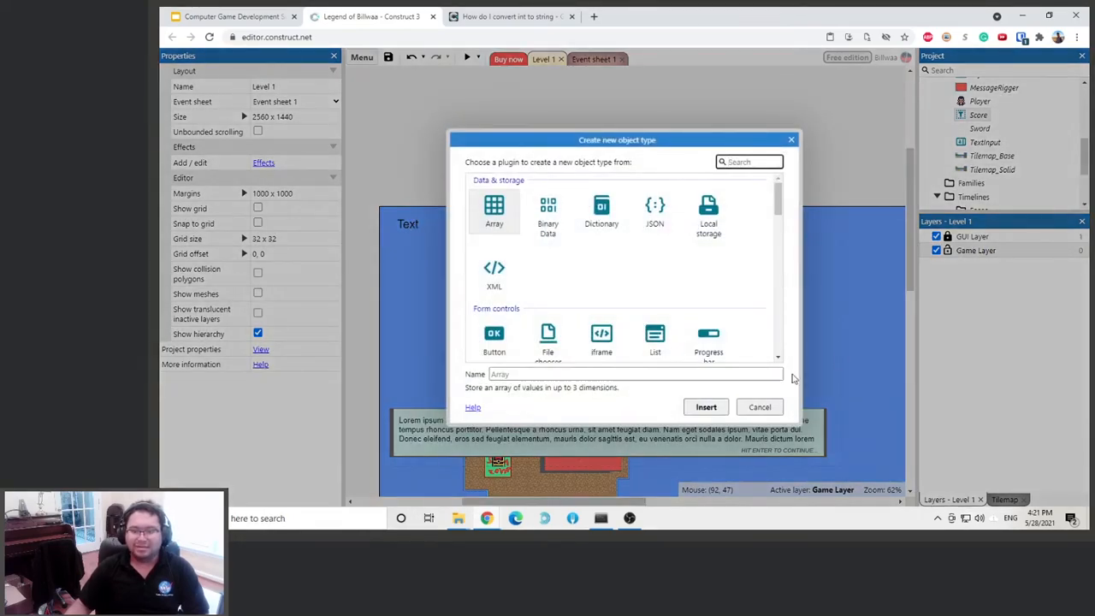
pyautogui.click(760, 407)
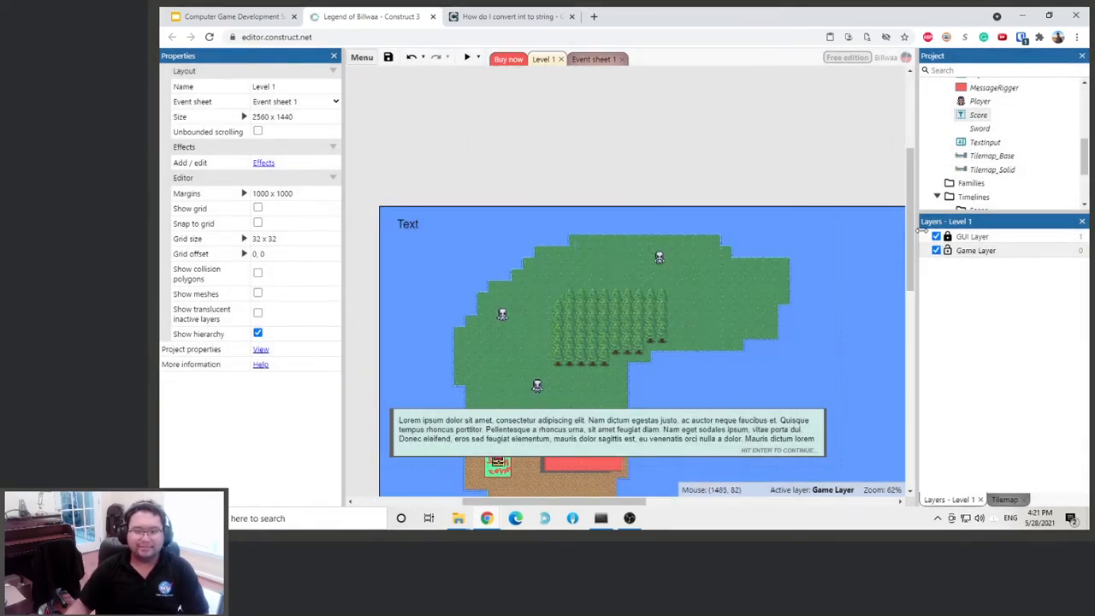
pyautogui.click(972, 236)
pyautogui.doubleClick(410, 225)
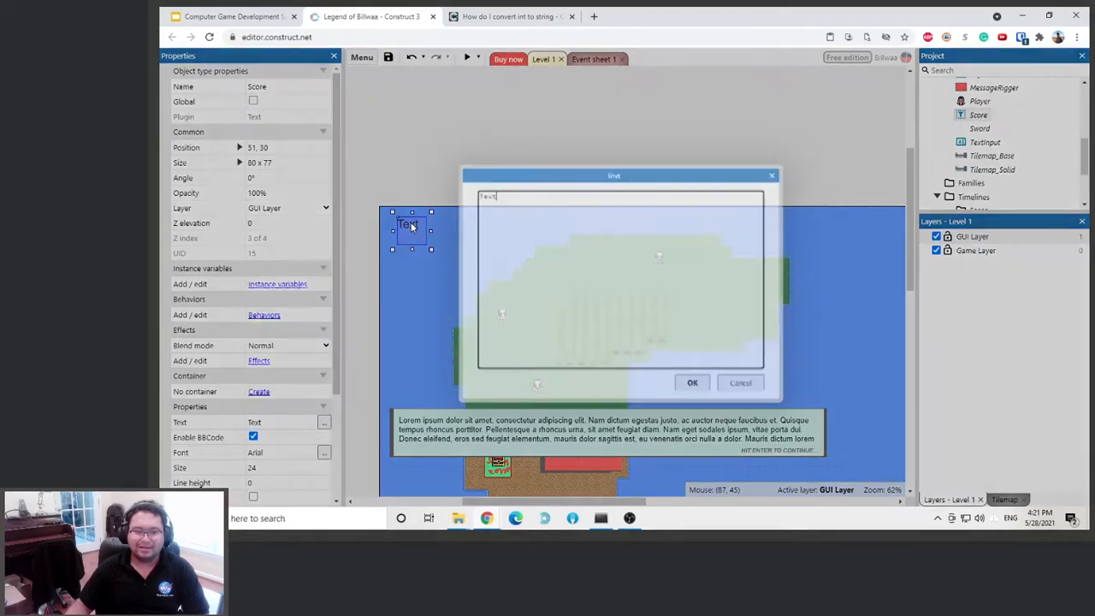
pyautogui.hotkey('ctrl', 'a')
pyautogui.write('0')
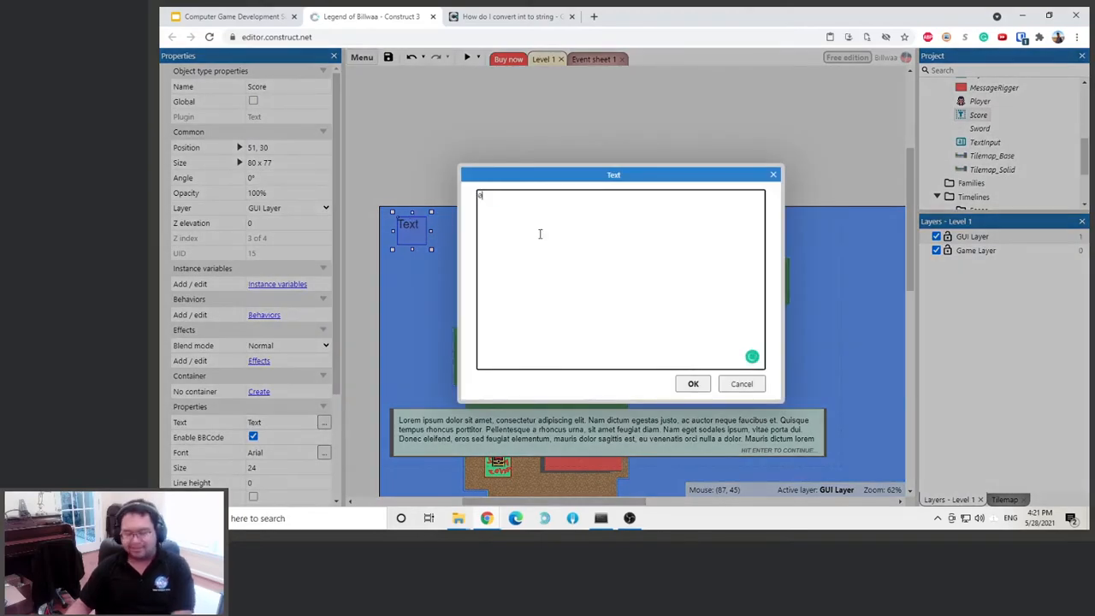
pyautogui.click(693, 384)
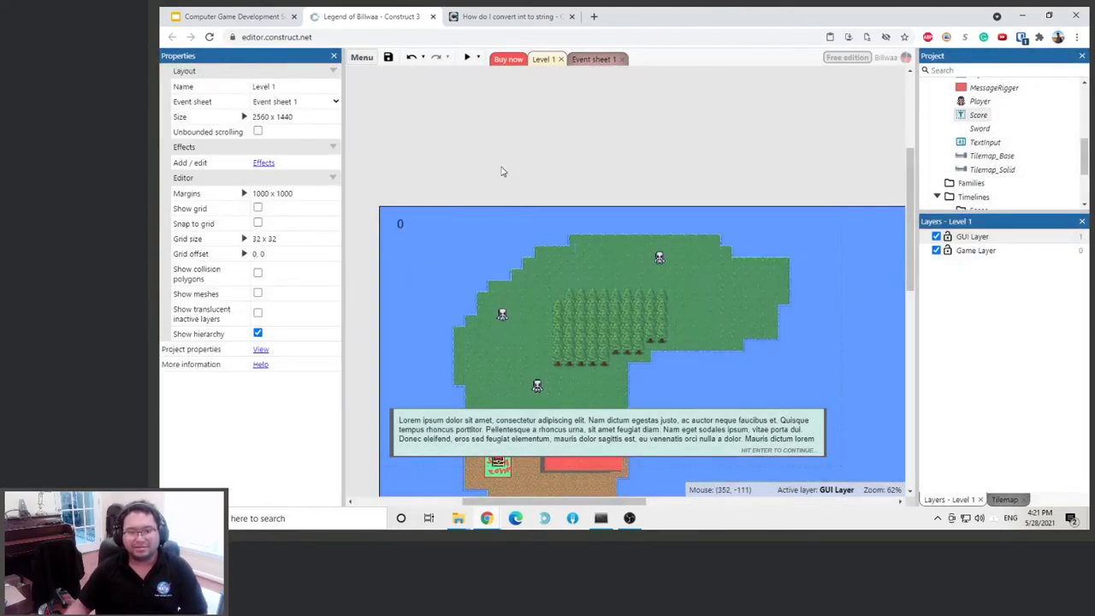
# Step: Preview the game from Event sheet 1, open the chest, dismiss the sign message and walk up to the first enemy
pyautogui.click(596, 60)
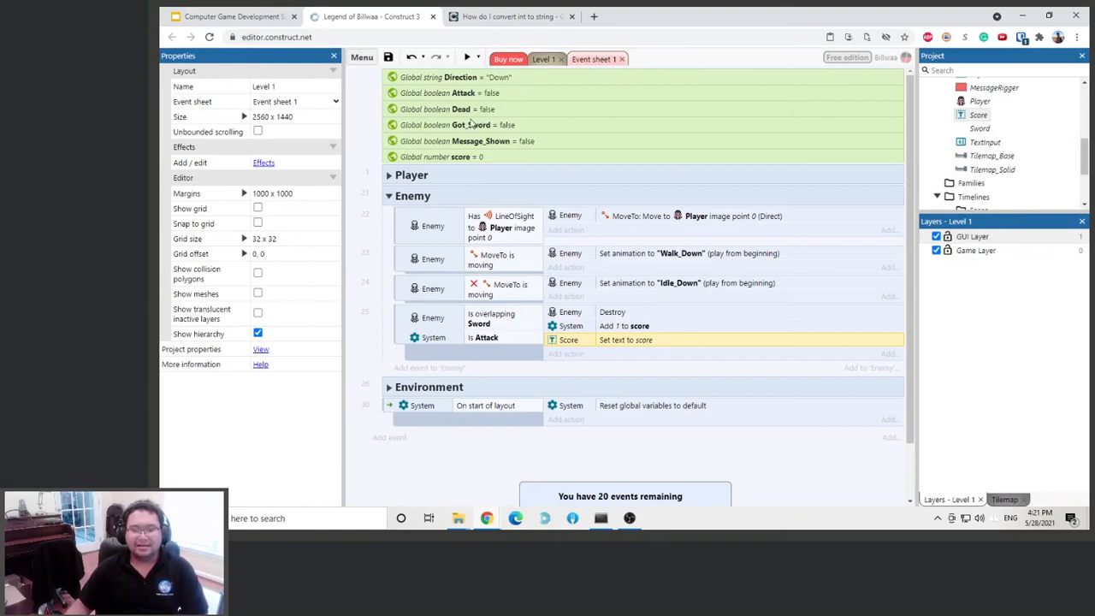
pyautogui.click(467, 58)
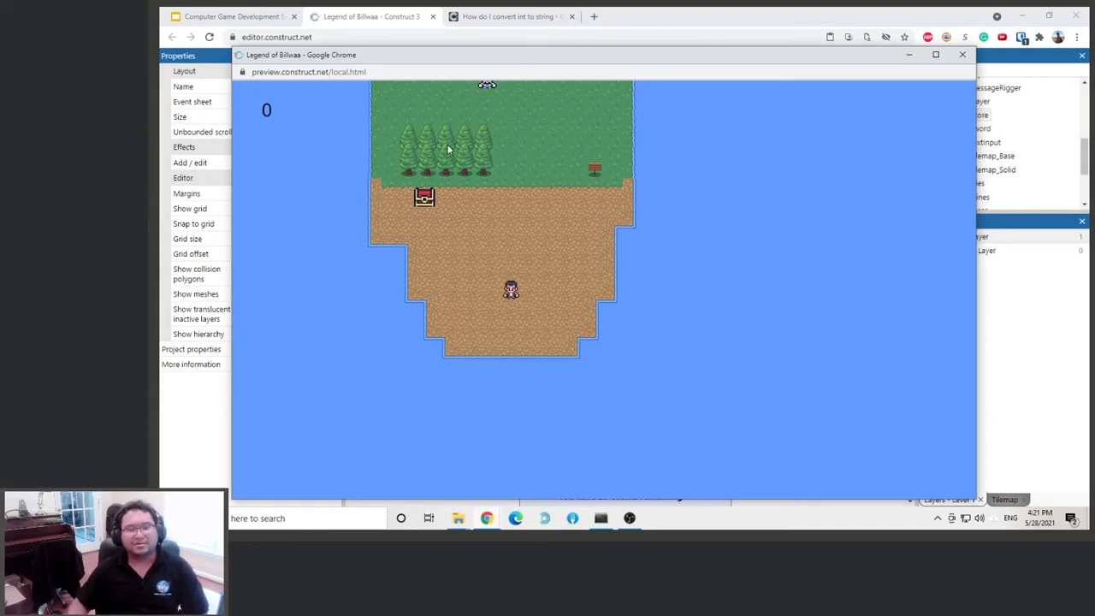
pyautogui.press('Up')
pyautogui.press('Left')
pyautogui.press('Right')
pyautogui.press('Left')
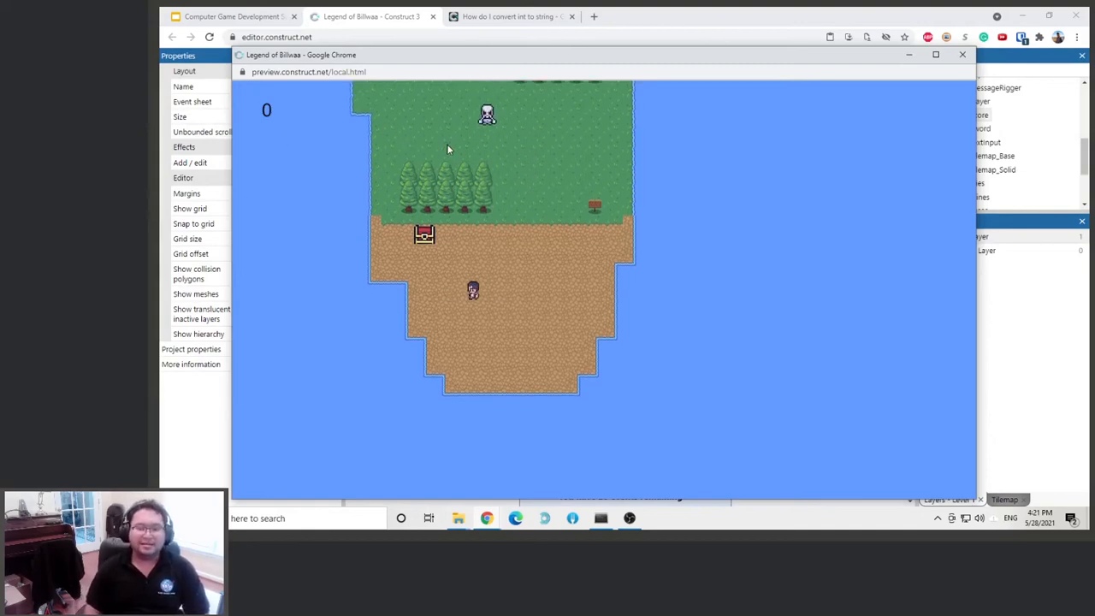
pyautogui.press('Up')
pyautogui.press('Return')
pyautogui.press('Right')
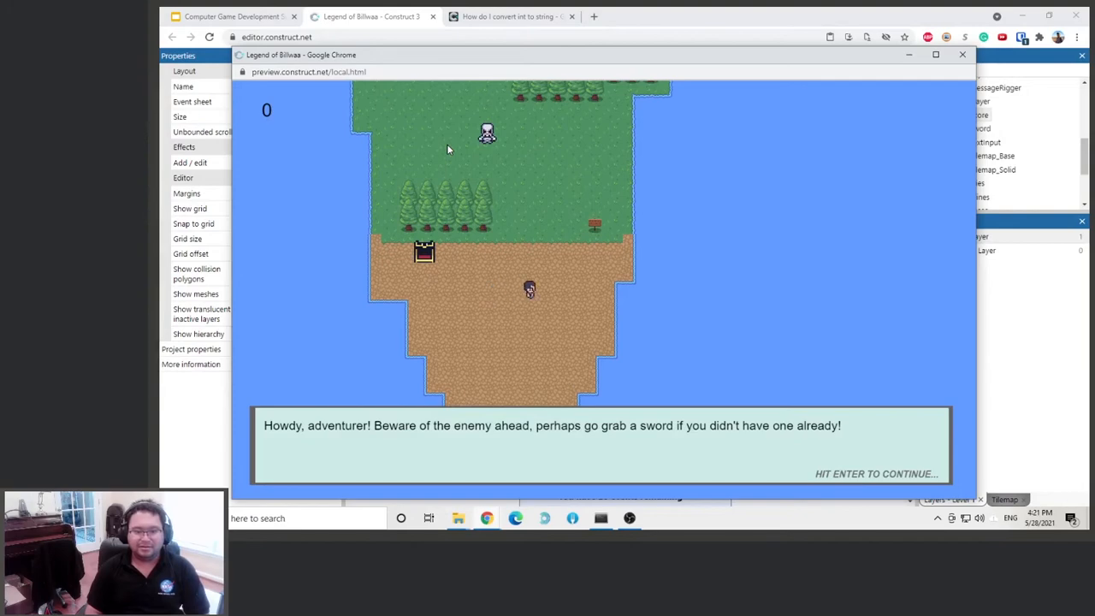
pyautogui.press('Up')
pyautogui.press('Return')
pyautogui.press('Up')
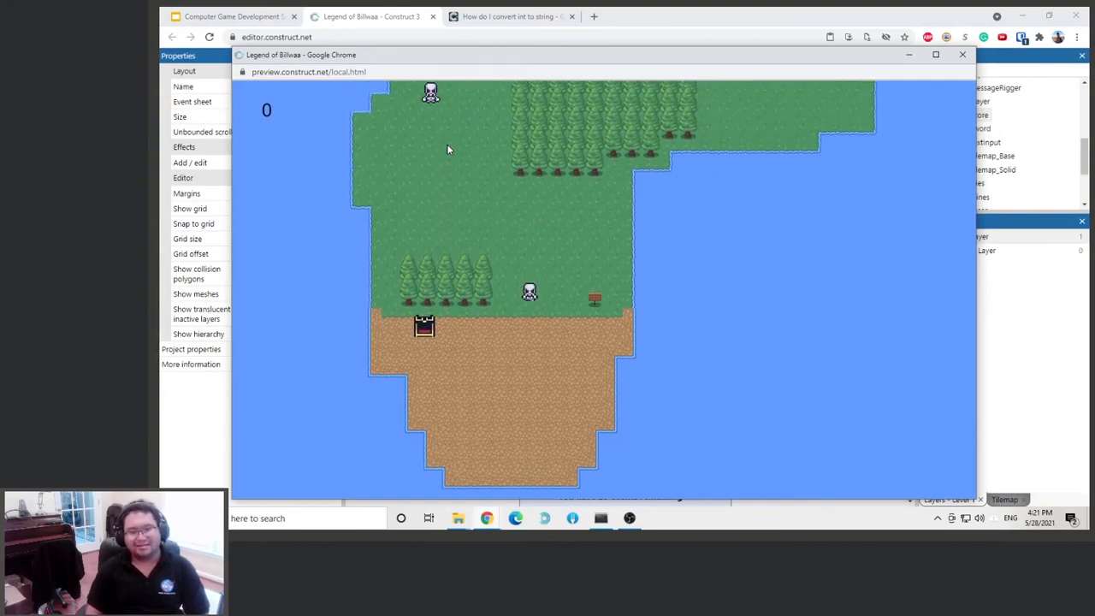
# Step: Replay the restarted level, open the chest, attack the first enemy to test the score, approach the next one and close the preview
pyautogui.press('Up')
pyautogui.press('Left')
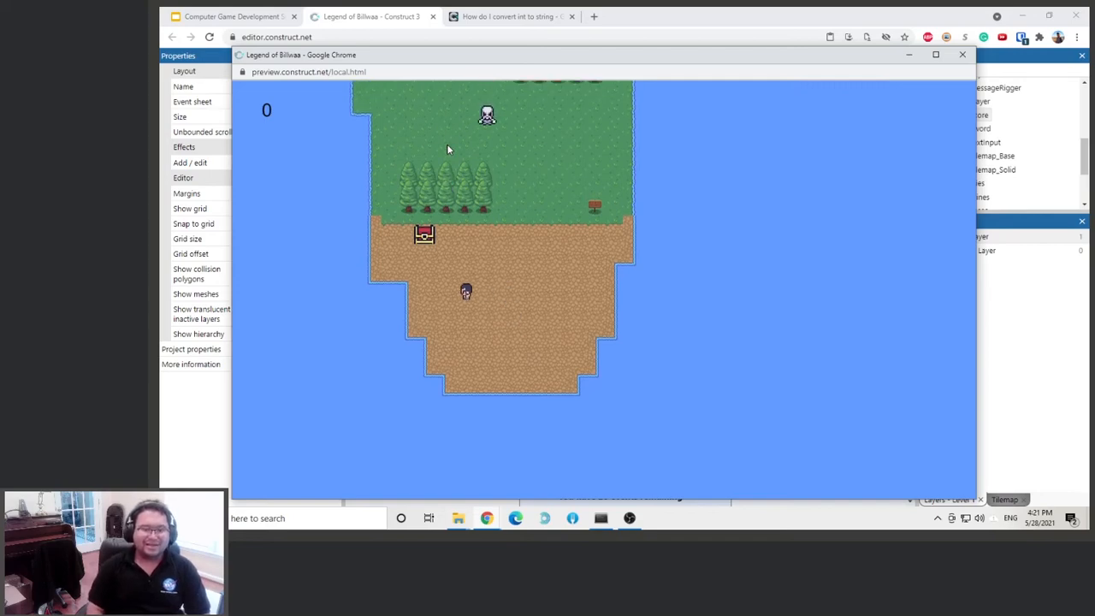
pyautogui.press('Up')
pyautogui.press('Return')
pyautogui.press('Right')
pyautogui.press('Return')
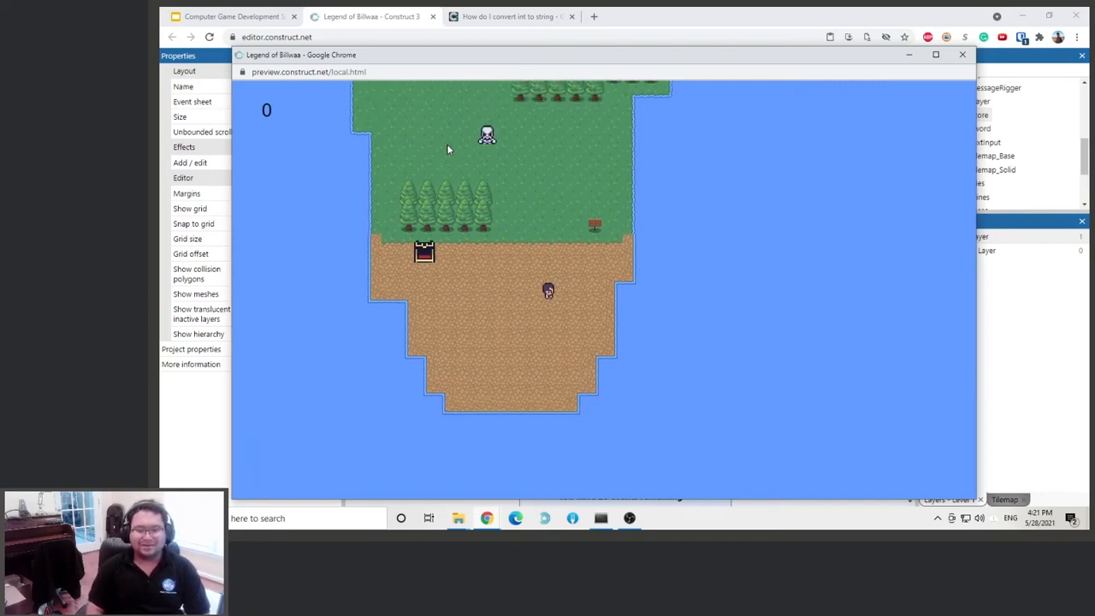
pyautogui.press('Up')
pyautogui.press('Left')
pyautogui.press('Up')
pyautogui.press('Left')
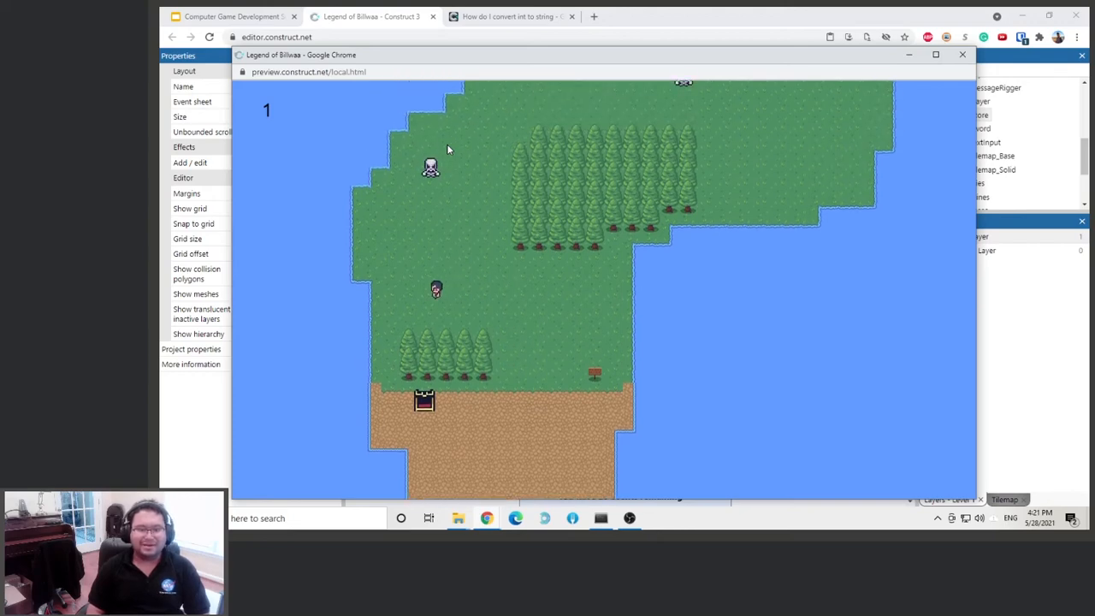
pyautogui.press('Up')
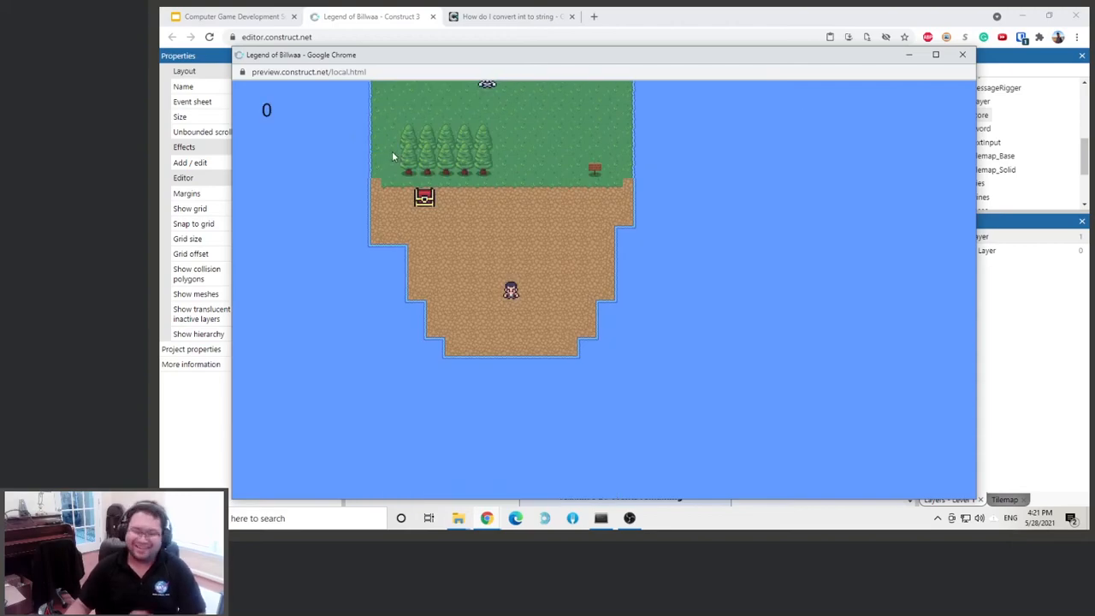
pyautogui.click(978, 65)
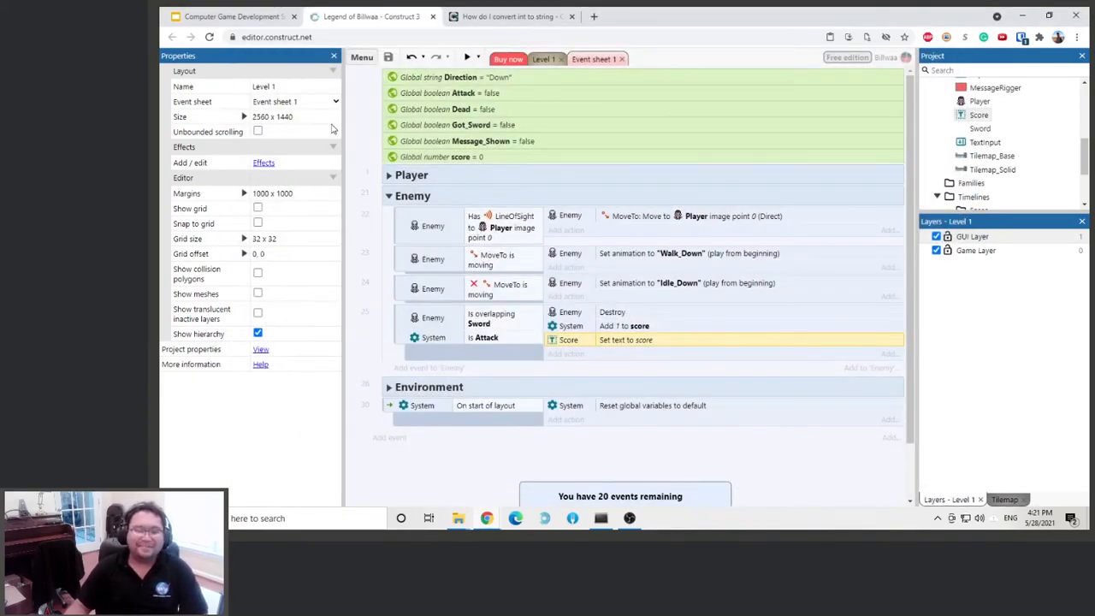
# Step: Change the Score text color to white in the Level 1 layout and shift the object slightly right
pyautogui.click(545, 60)
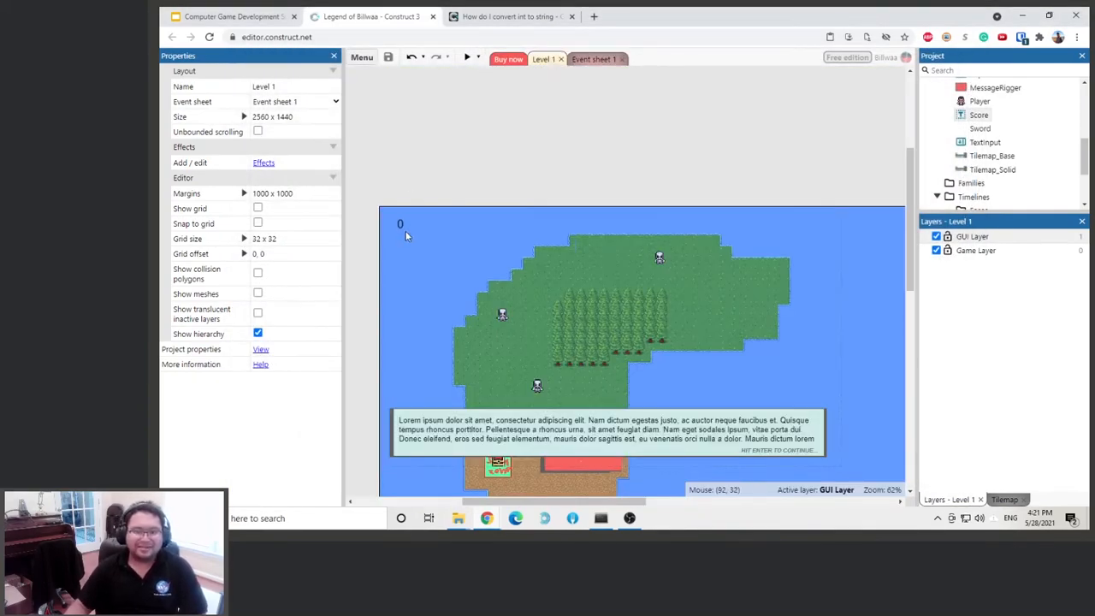
pyautogui.click(400, 226)
pyautogui.scroll(-3, 290, 391)
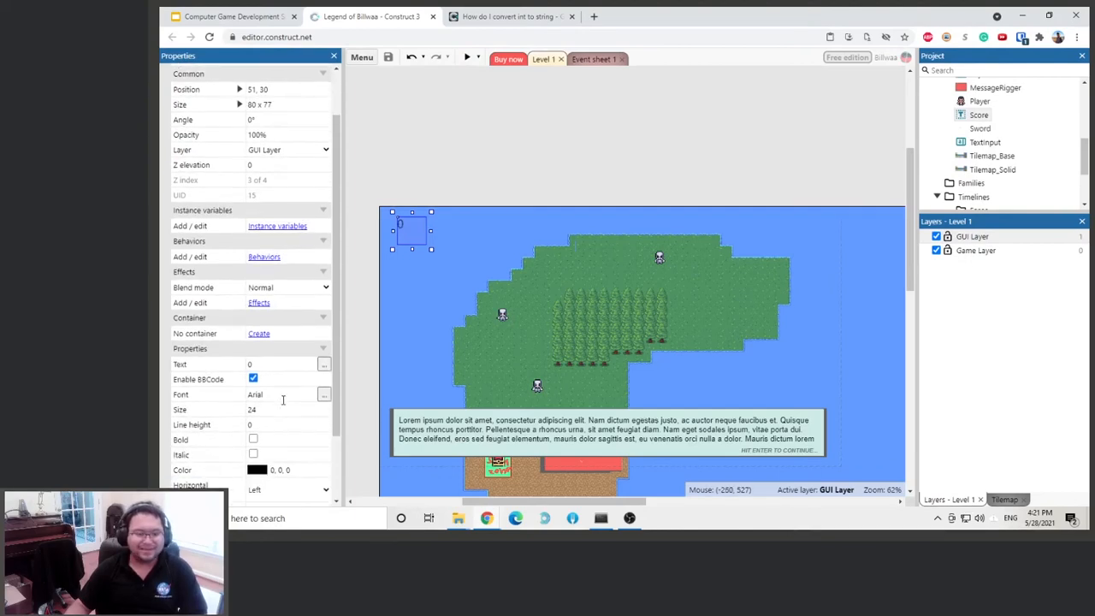
pyautogui.click(261, 413)
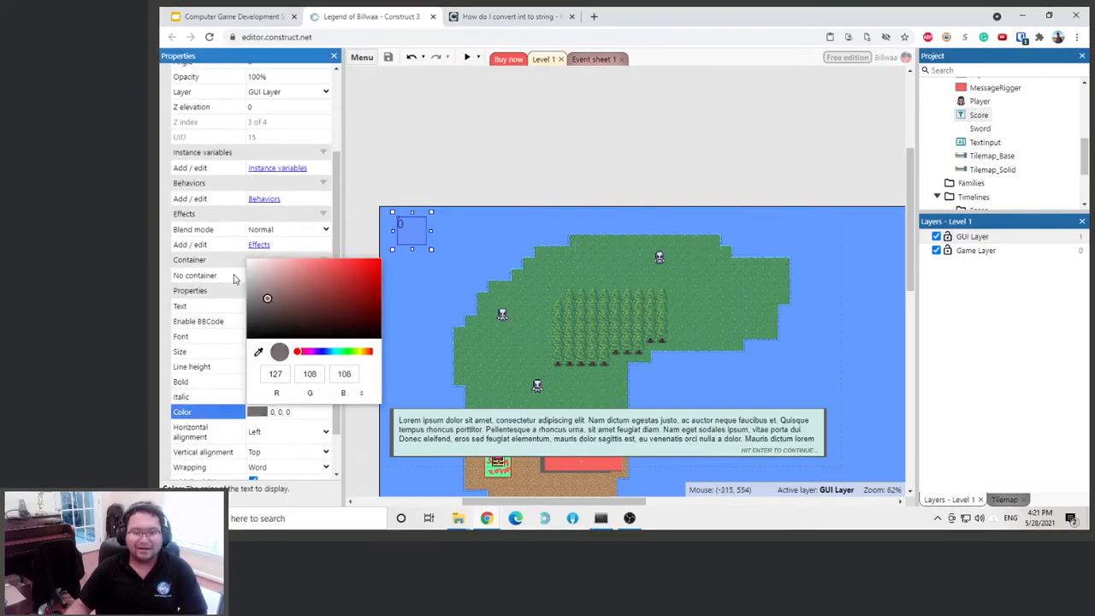
pyautogui.click(382, 184)
pyautogui.moveTo(406, 225); pyautogui.dragTo(434, 224)
pyautogui.click(536, 160)
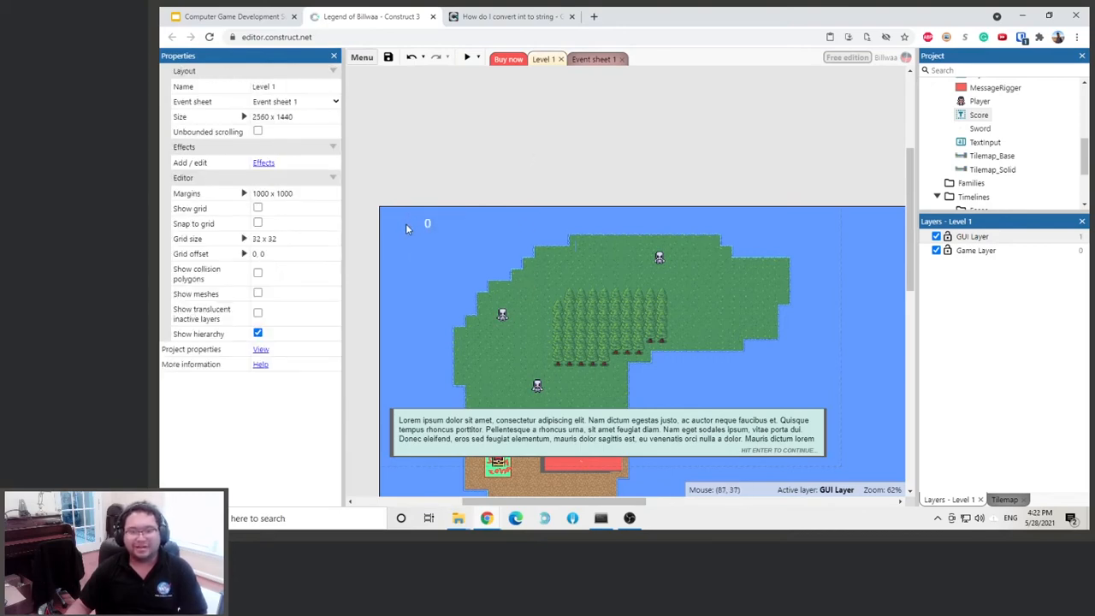
# Step: Insert a new Sprite object on the GUI Layer of Level 1, just left of the Score text
pyautogui.click(995, 237)
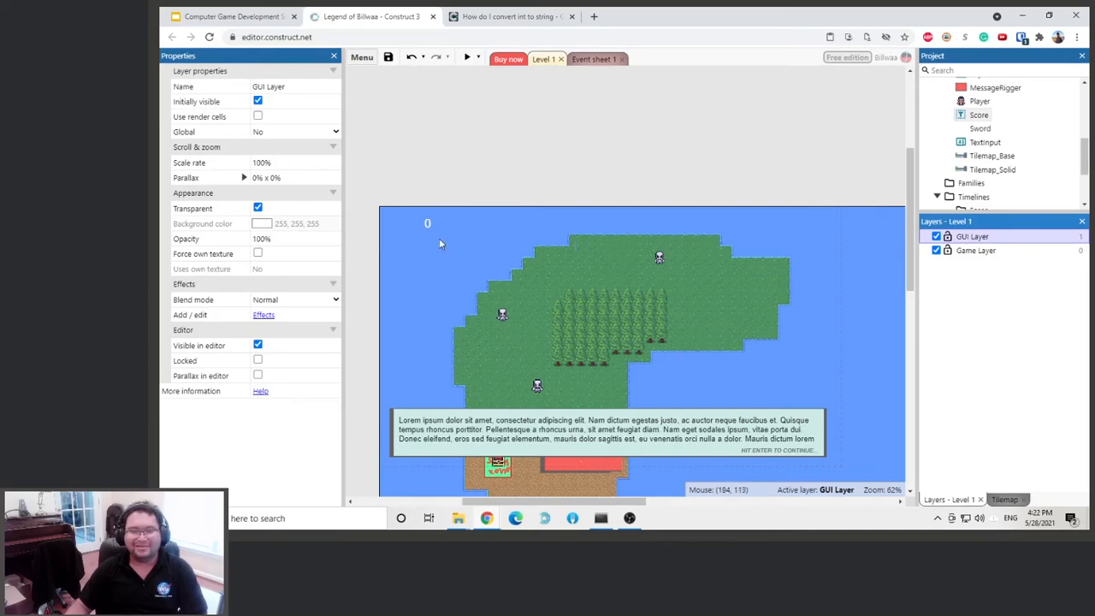
pyautogui.rightClick(409, 220)
pyautogui.click(430, 231)
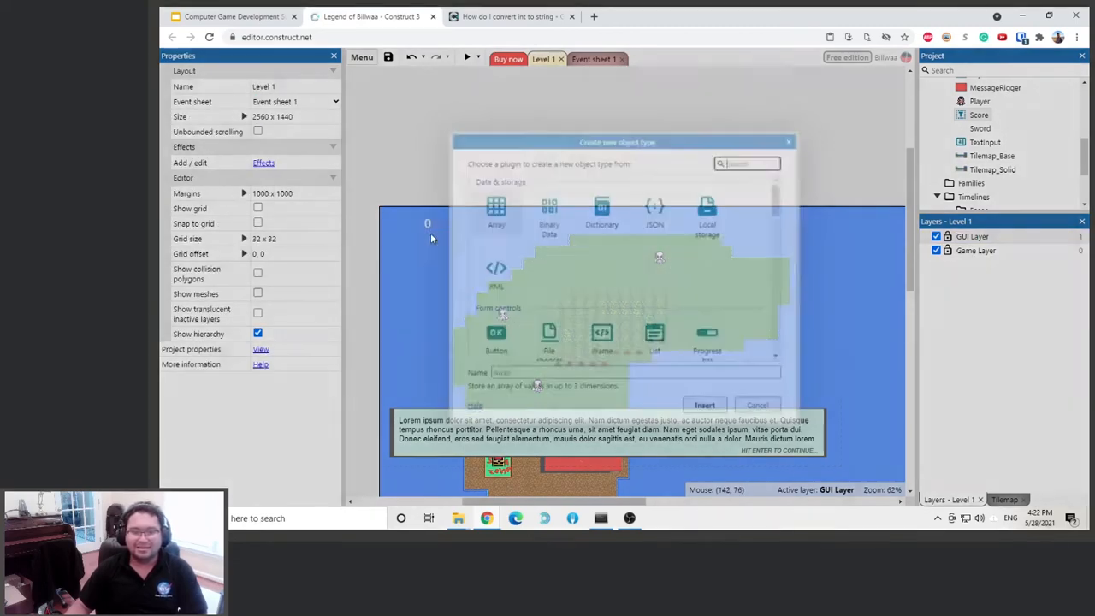
pyautogui.scroll(-5, 706, 251)
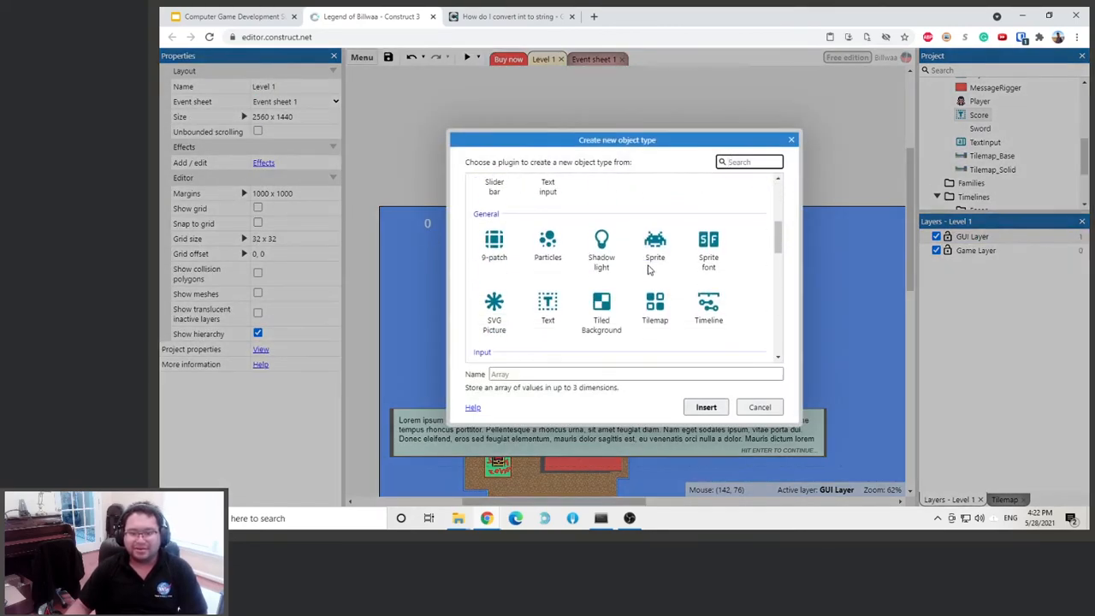
pyautogui.doubleClick(653, 248)
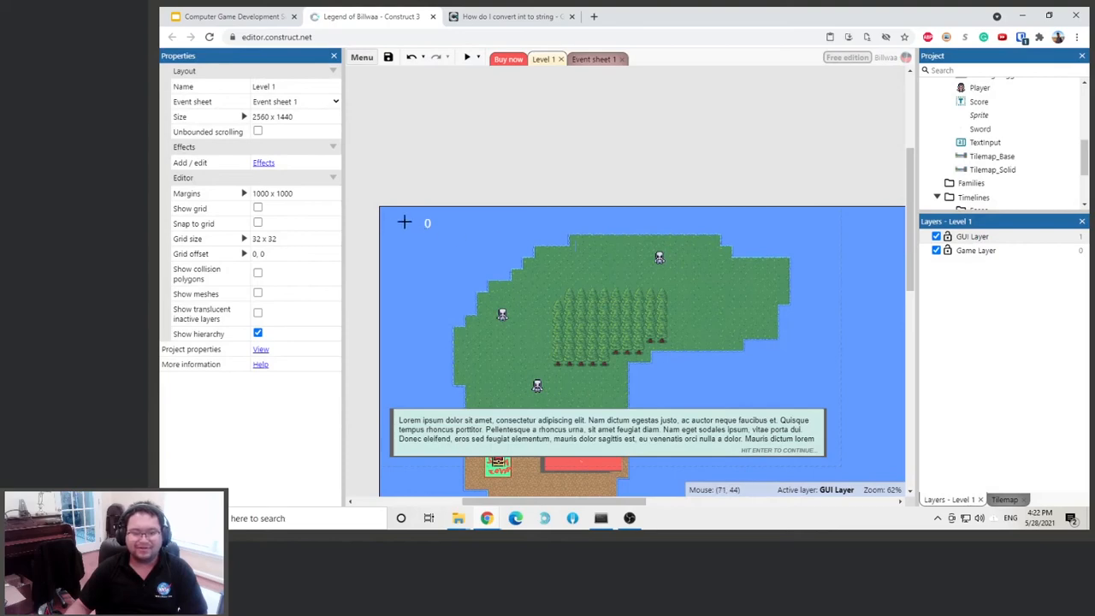
pyautogui.click(405, 222)
# Step: Start a sprite strip import for the new sprite and browse to the Tiny Adventure Pack's Skeleton Idle folder
pyautogui.rightClick(522, 391)
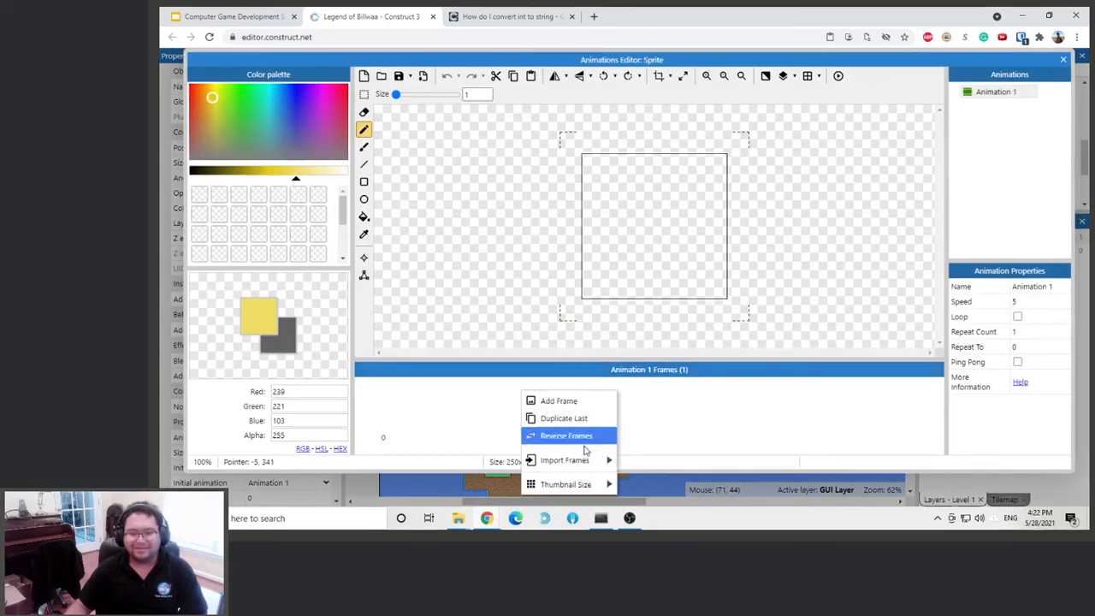
pyautogui.moveTo(599, 460)
pyautogui.click(663, 476)
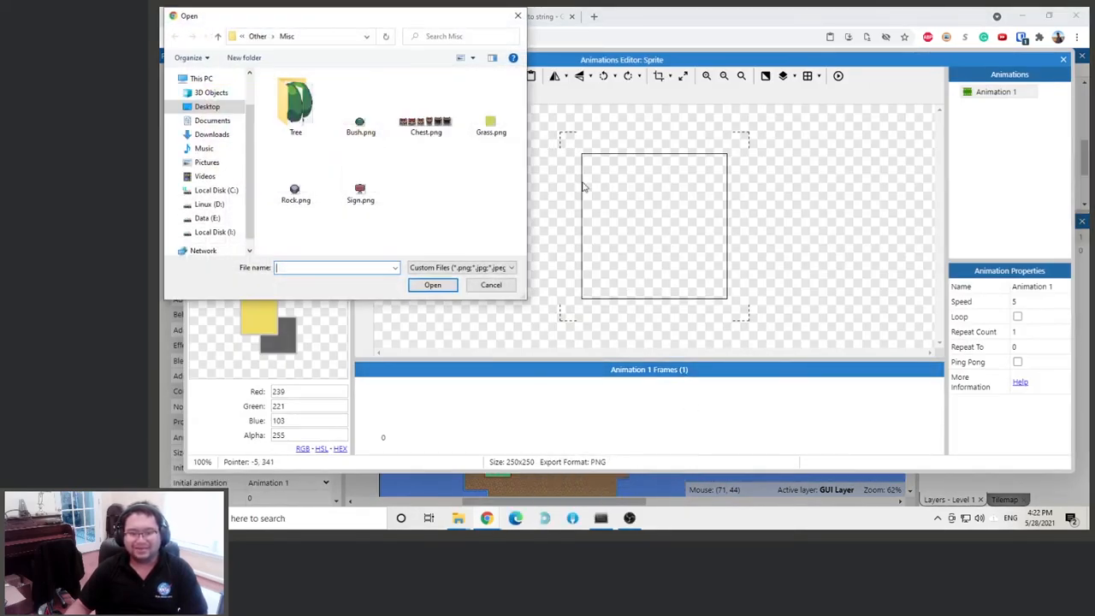
pyautogui.click(258, 36)
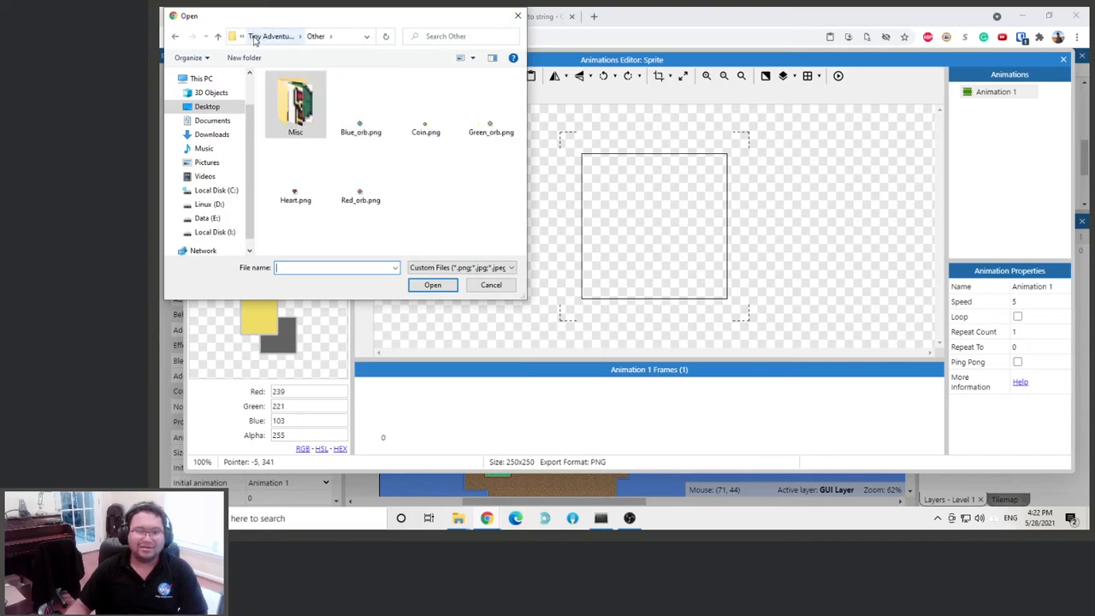
pyautogui.click(253, 37)
pyautogui.click(255, 36)
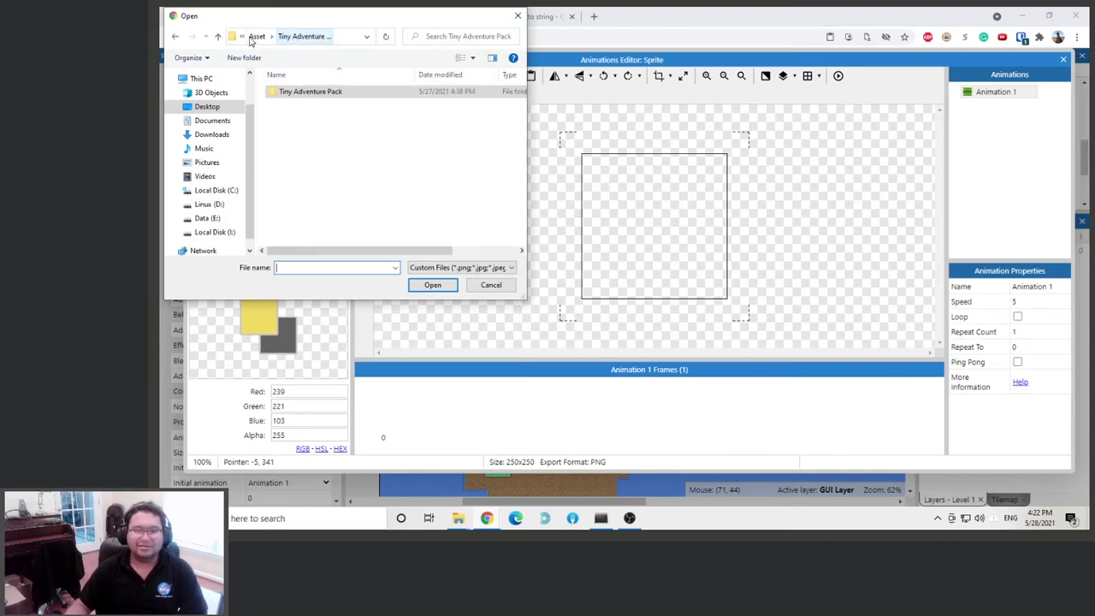
pyautogui.doubleClick(308, 92)
pyautogui.doubleClick(298, 116)
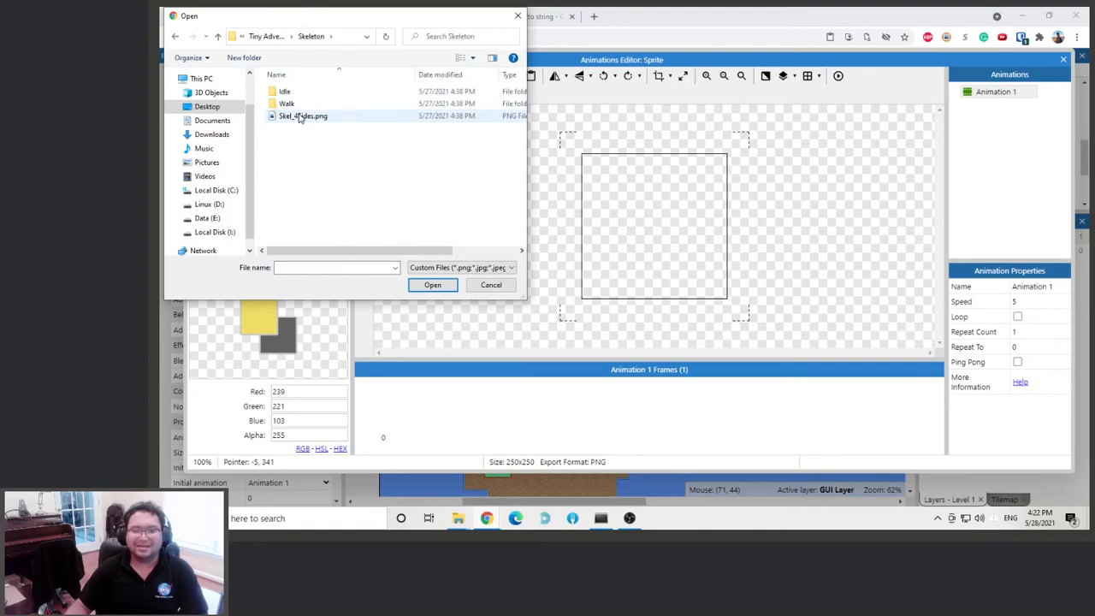
pyautogui.doubleClick(322, 97)
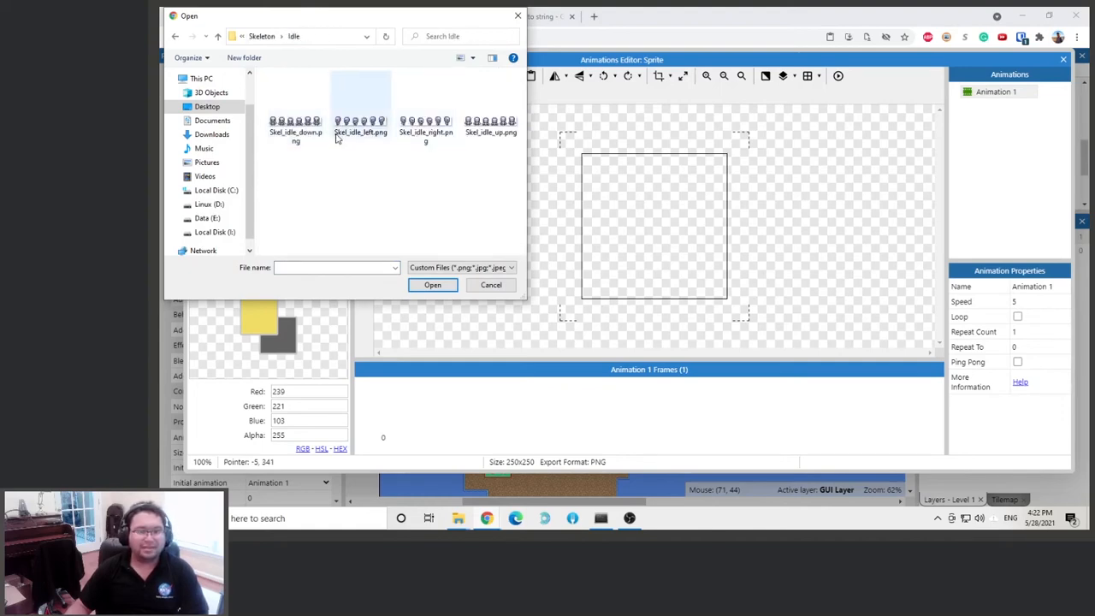
# Step: Import Skel_idle_down.png with one vertical cell and horizontal direction, replacing the entire animation, and make Animation 1 loop
pyautogui.click(304, 124)
pyautogui.click(441, 283)
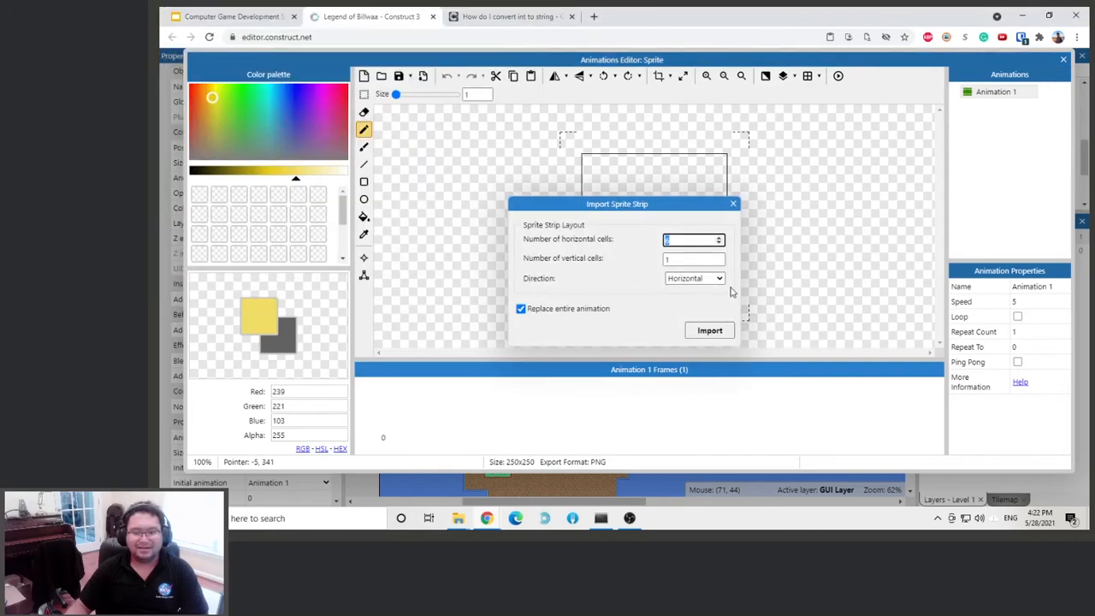
pyautogui.click(709, 330)
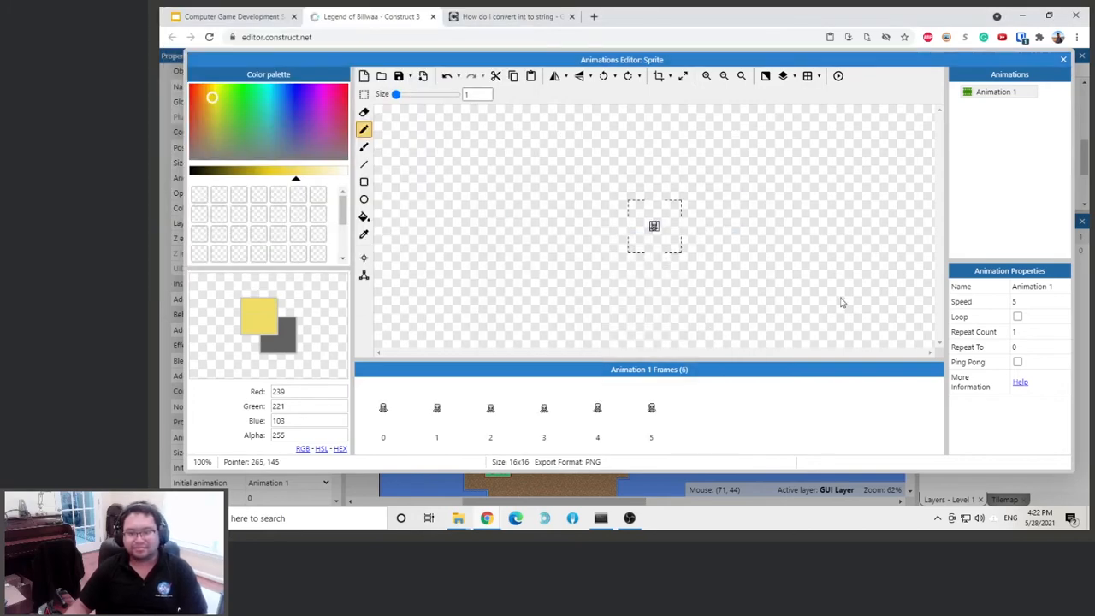
pyautogui.click(1017, 318)
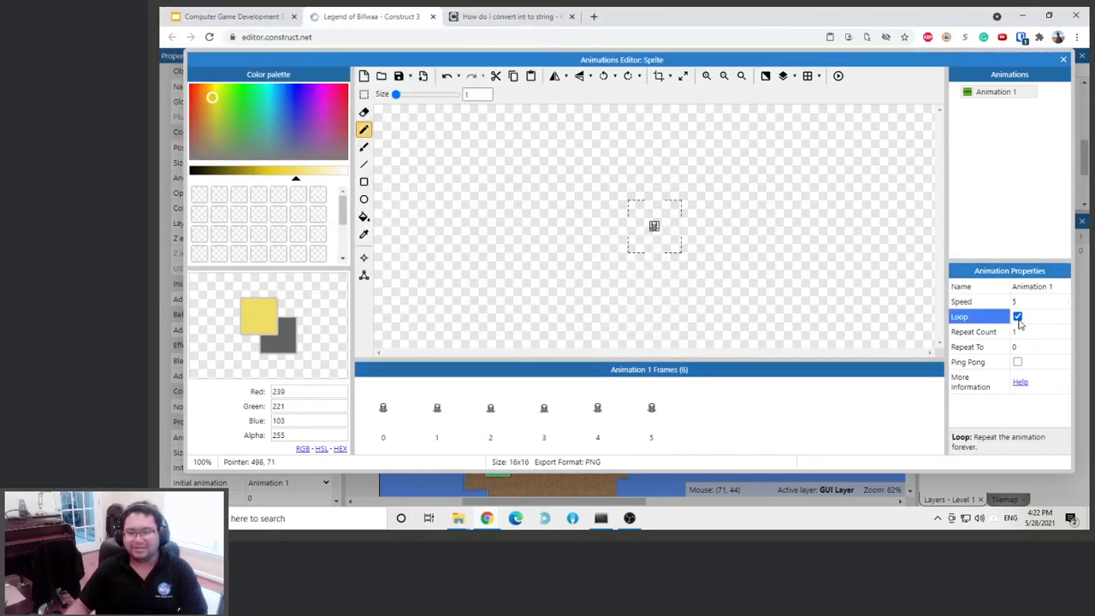
pyautogui.click(1063, 61)
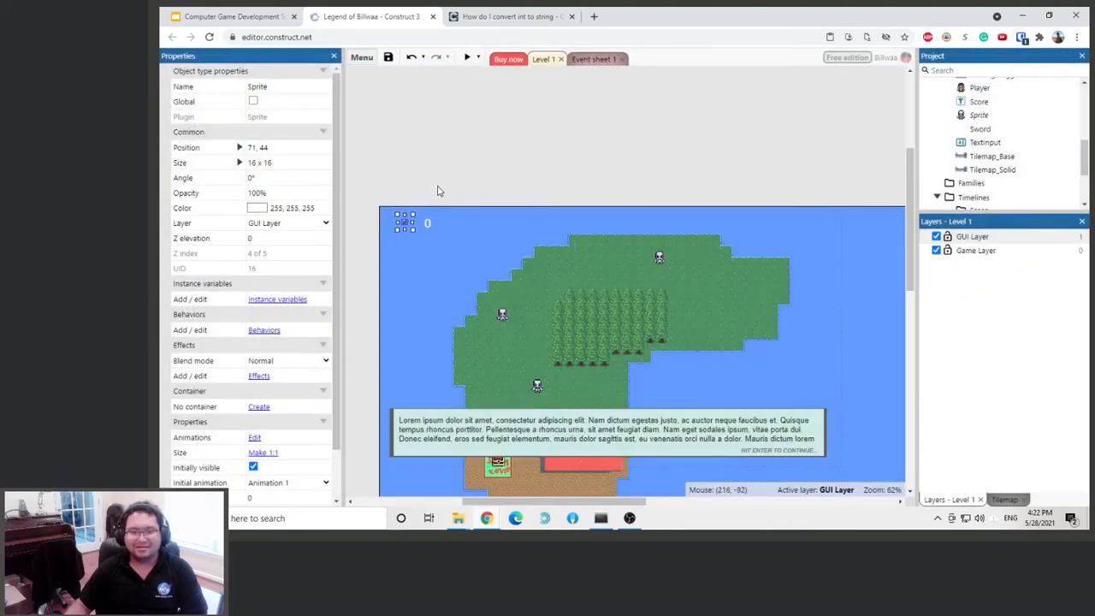
# Step: Enlarge the skeleton sprite proportionally to about 61 x 61, undoing the first uneven resize
pyautogui.moveTo(417, 233); pyautogui.dragTo(438, 250)
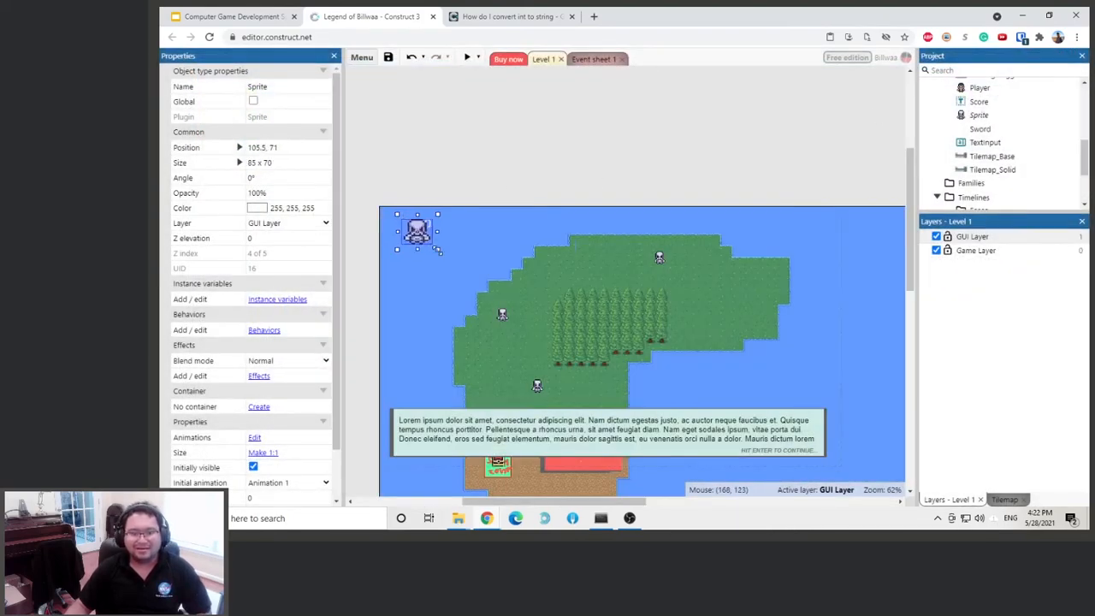
pyautogui.hotkey('ctrl', 'z')
pyautogui.keyDown('shift'); pyautogui.moveTo(416, 233); pyautogui.dragTo(444, 234); pyautogui.keyUp('shift')
pyautogui.click(465, 200)
# Step: Set the Score text size to 36 and align it beside the skeleton sprite at position 156, 45
pyautogui.click(429, 227)
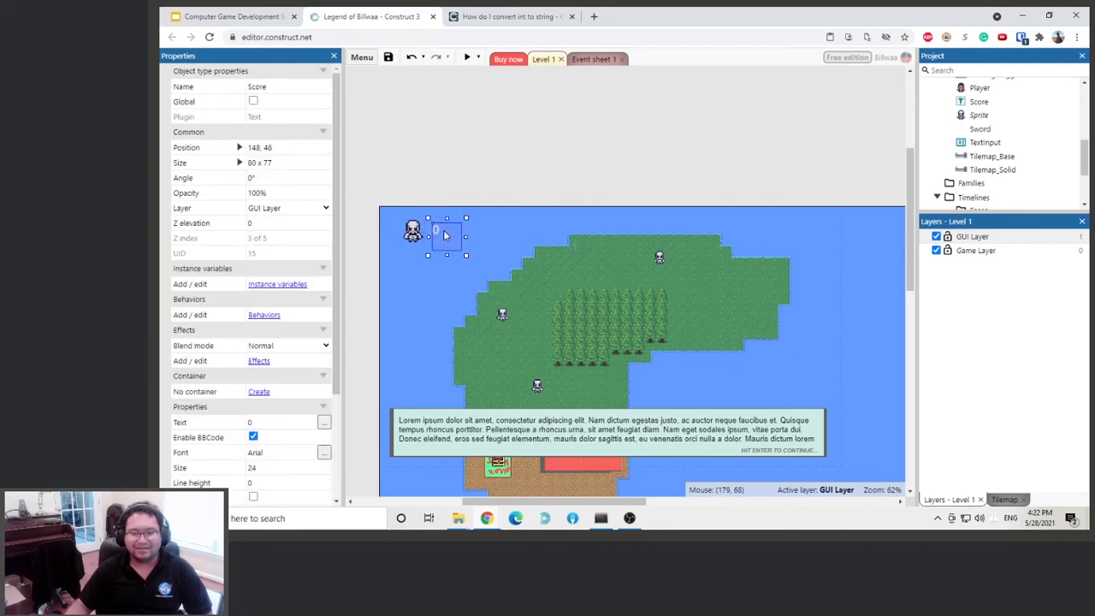
pyautogui.doubleClick(270, 466)
pyautogui.write('36')
pyautogui.press('Tab')
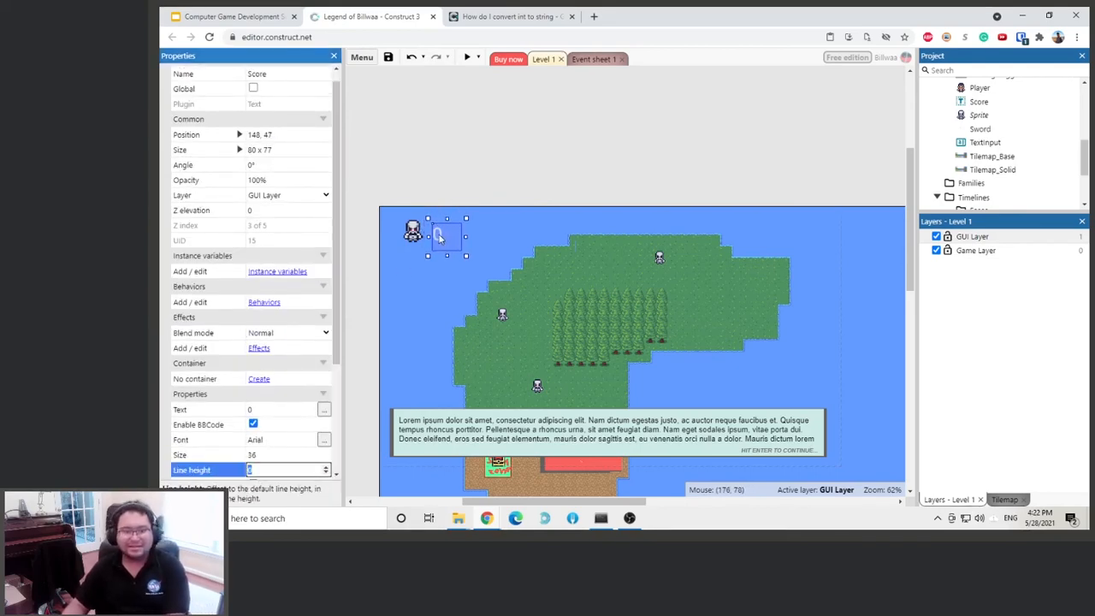
pyautogui.moveTo(439, 233); pyautogui.dragTo(443, 234)
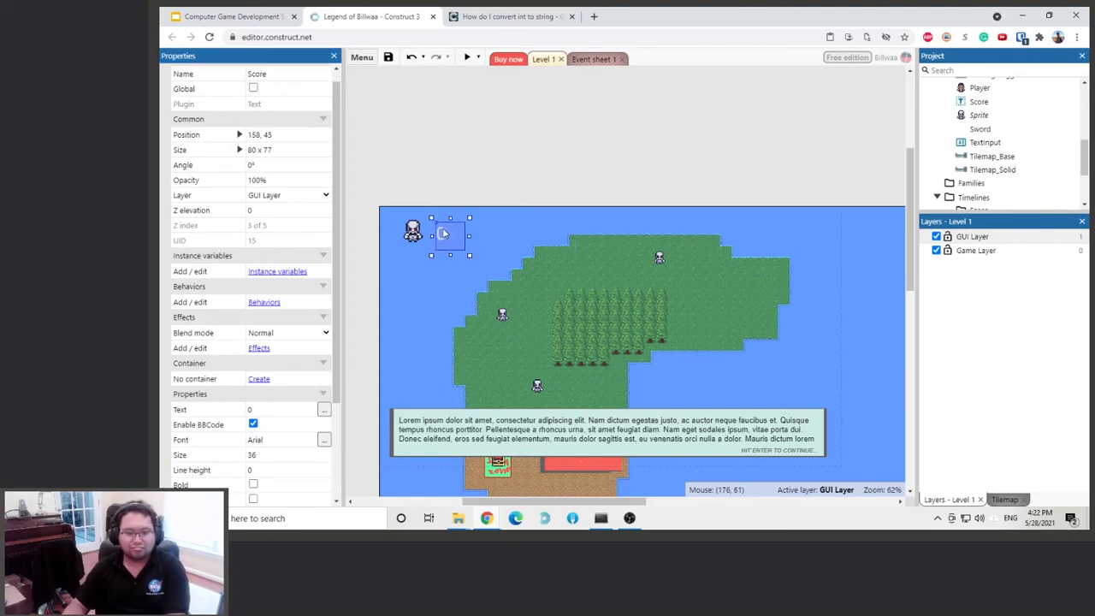
pyautogui.click(507, 184)
pyautogui.click(439, 234)
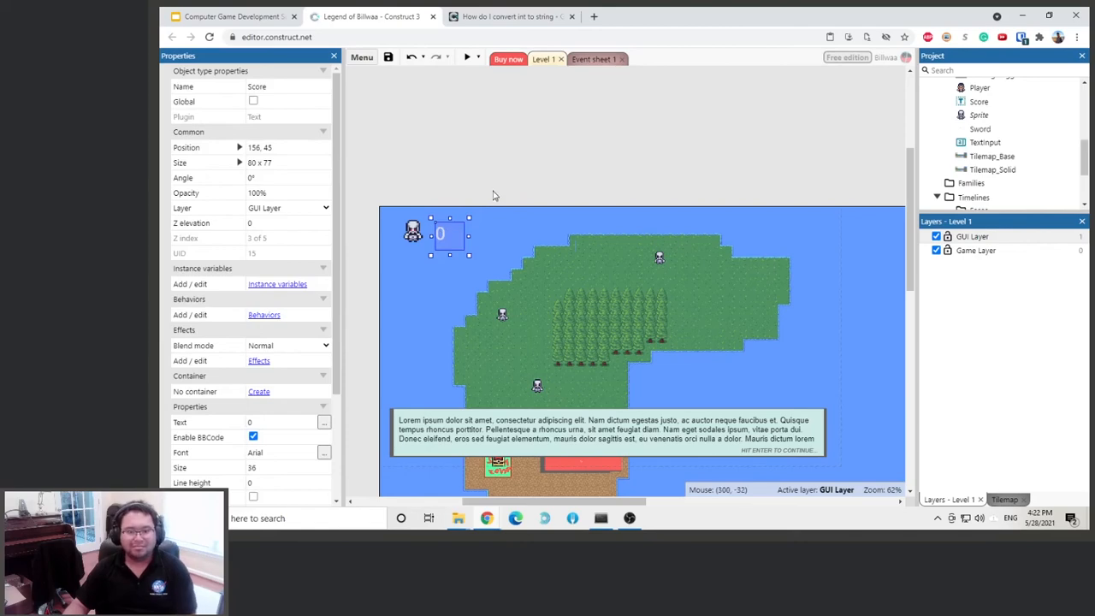
# Step: Try the skeleton sprite on the right side of the score, undo that move and save the project
pyautogui.moveTo(414, 232); pyautogui.dragTo(469, 232)
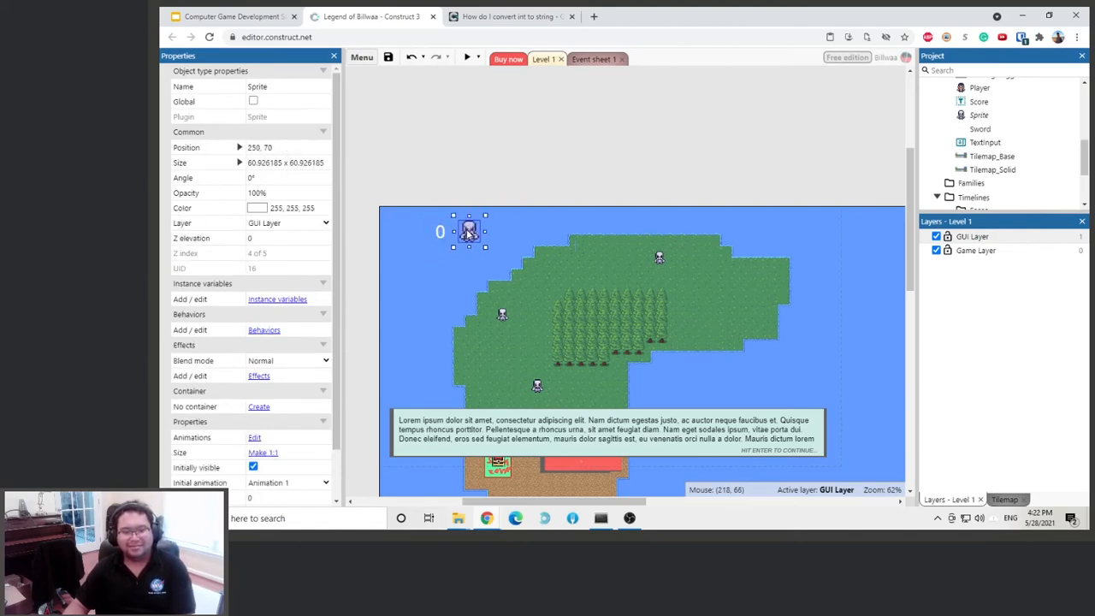
pyautogui.hotkey('ctrl', 'z')
pyautogui.hotkey('ctrl', 's')
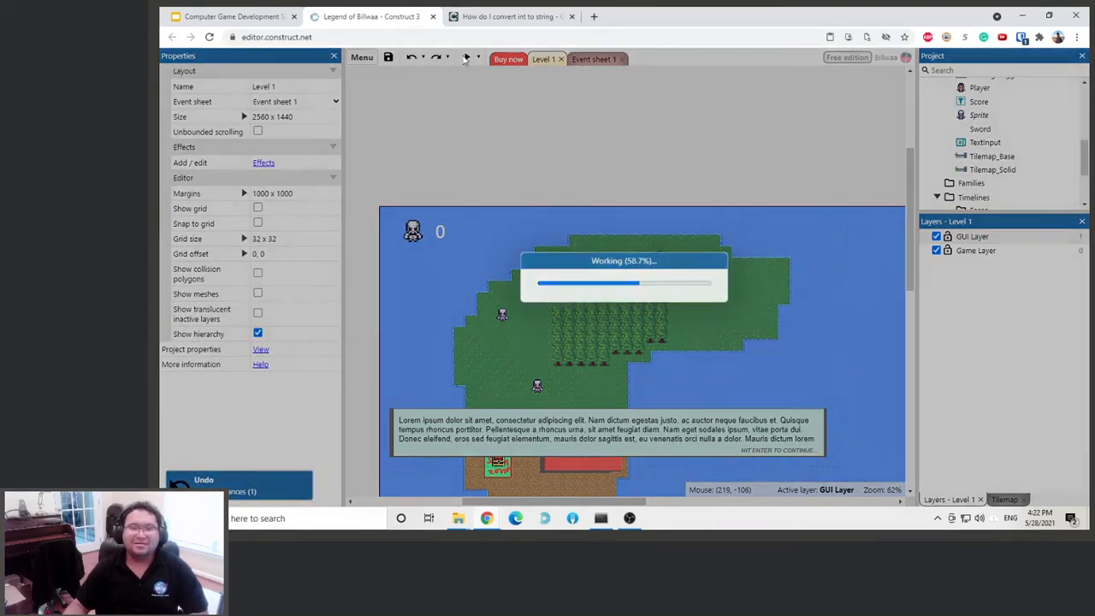
# Step: Preview the game, open the chest, dismiss the sign message and walk up toward the first enemy
pyautogui.click(467, 57)
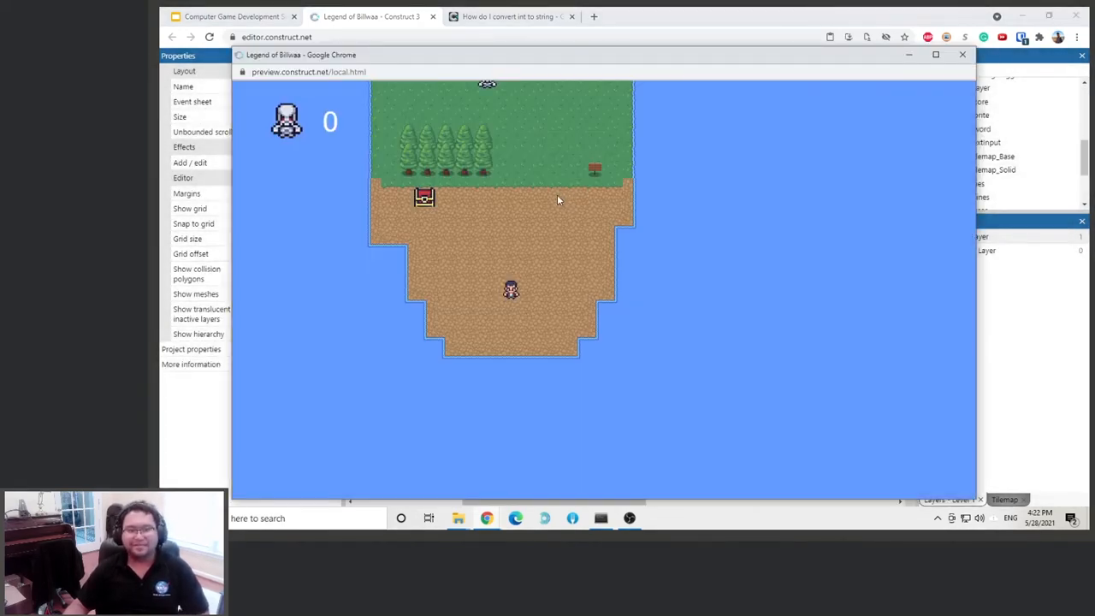
pyautogui.press('Up')
pyautogui.press('Left')
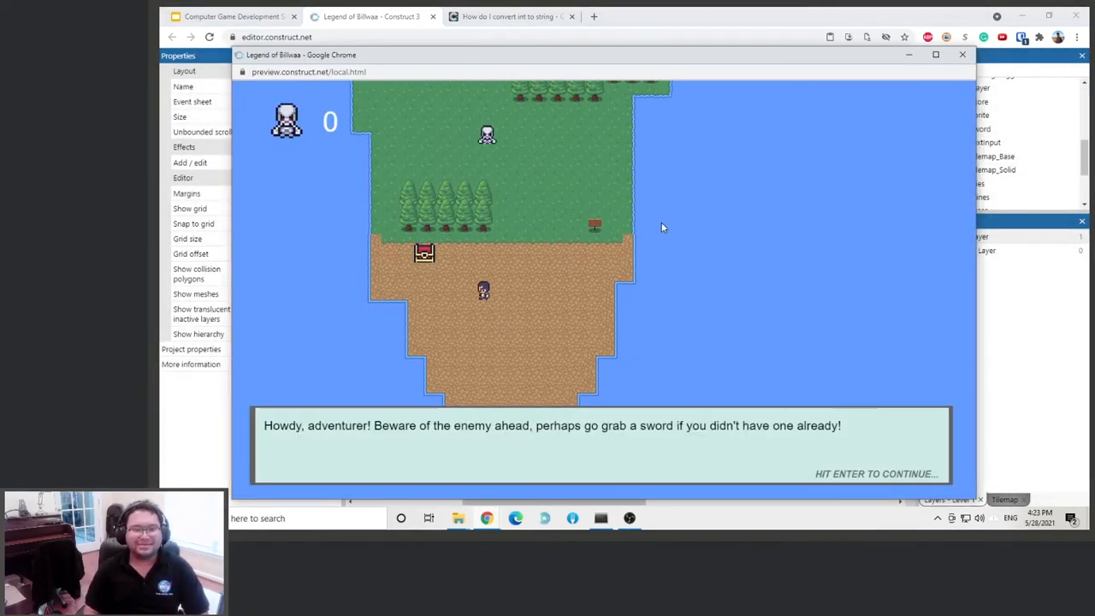
pyautogui.press('Return')
pyautogui.press('Return')
pyautogui.press('Right')
pyautogui.press('Down')
pyautogui.press('Up')
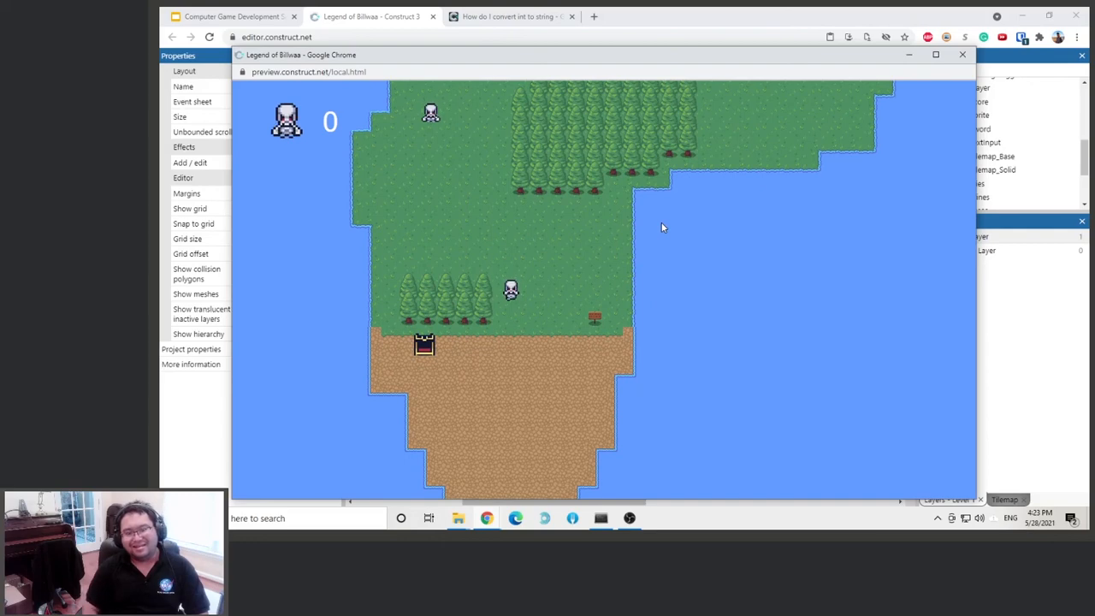
# Step: Replay the restarted level, opening the chest, dismissing the sign message and approaching the first enemy again
pyautogui.press('Up')
pyautogui.press('Left')
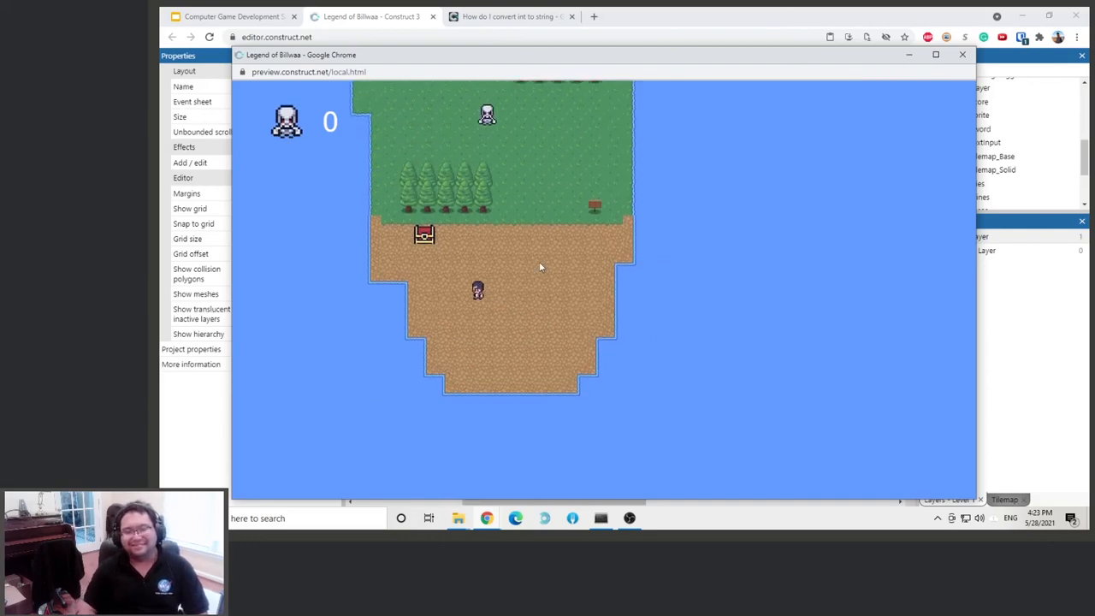
pyautogui.press('Return')
pyautogui.press('Right')
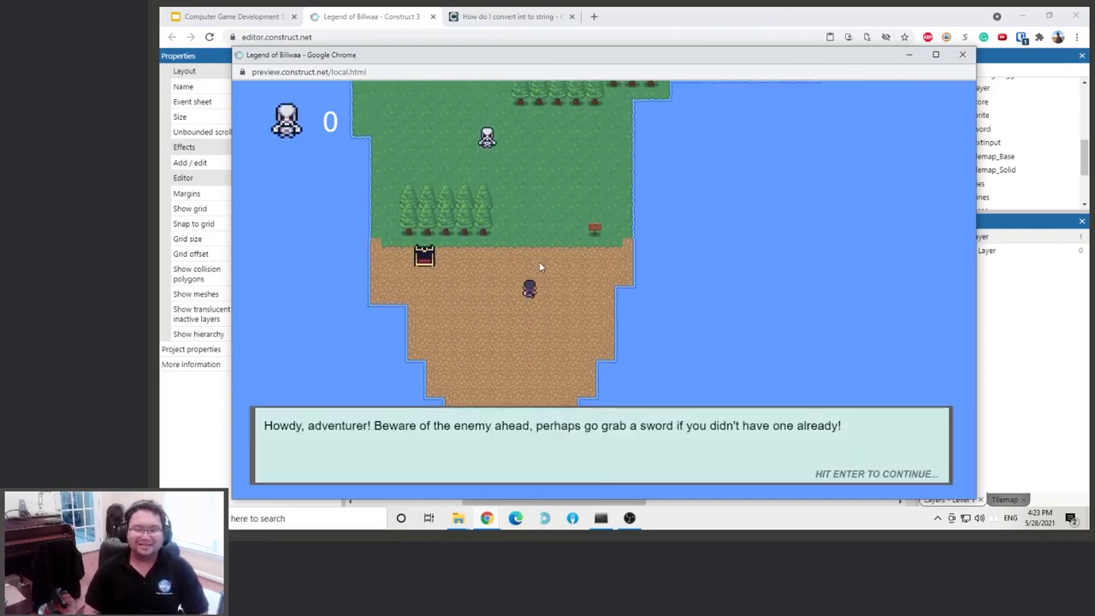
pyautogui.press('Return')
pyautogui.press('Up')
pyautogui.press('Right')
pyautogui.press('Left')
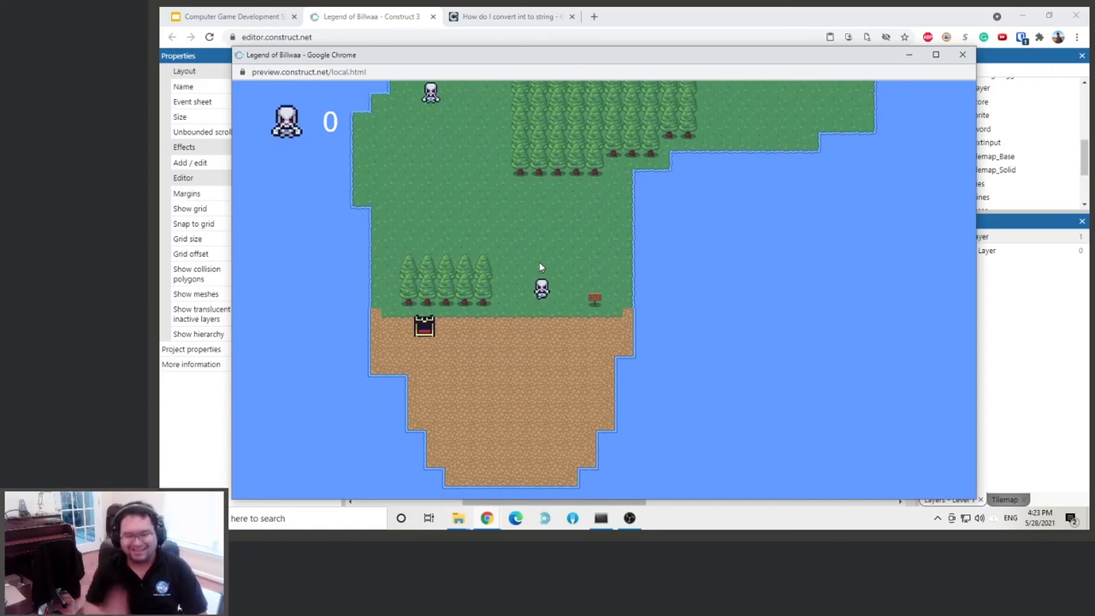
# Step: Open the chest in another attempt and defeat the first enemy to test the score counter
pyautogui.press('Return')
pyautogui.press('Left')
pyautogui.press('Right')
pyautogui.press('Up')
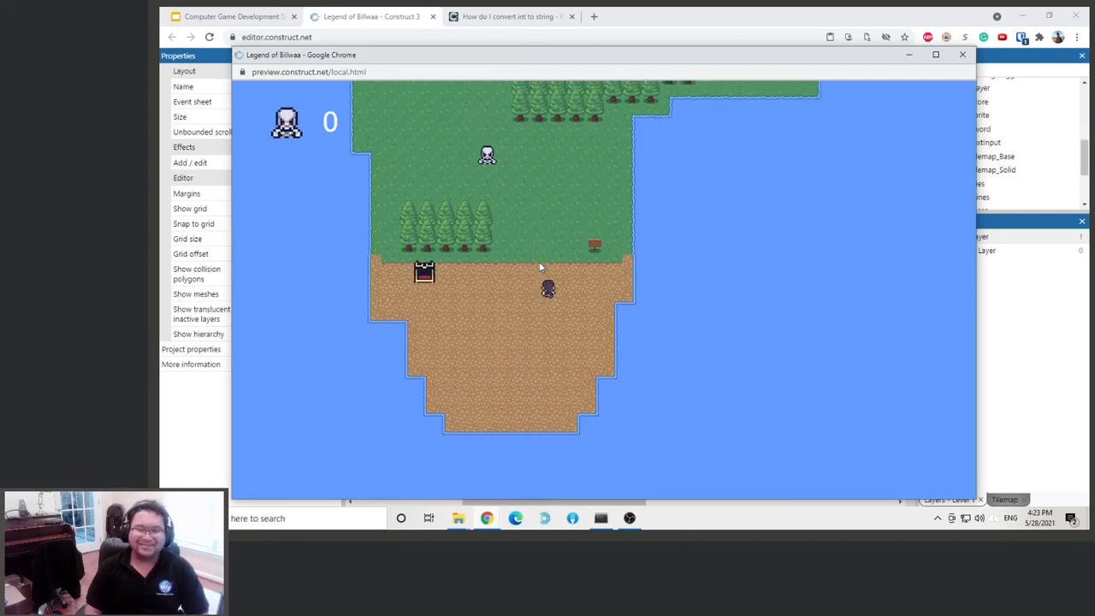
pyautogui.press('Up')
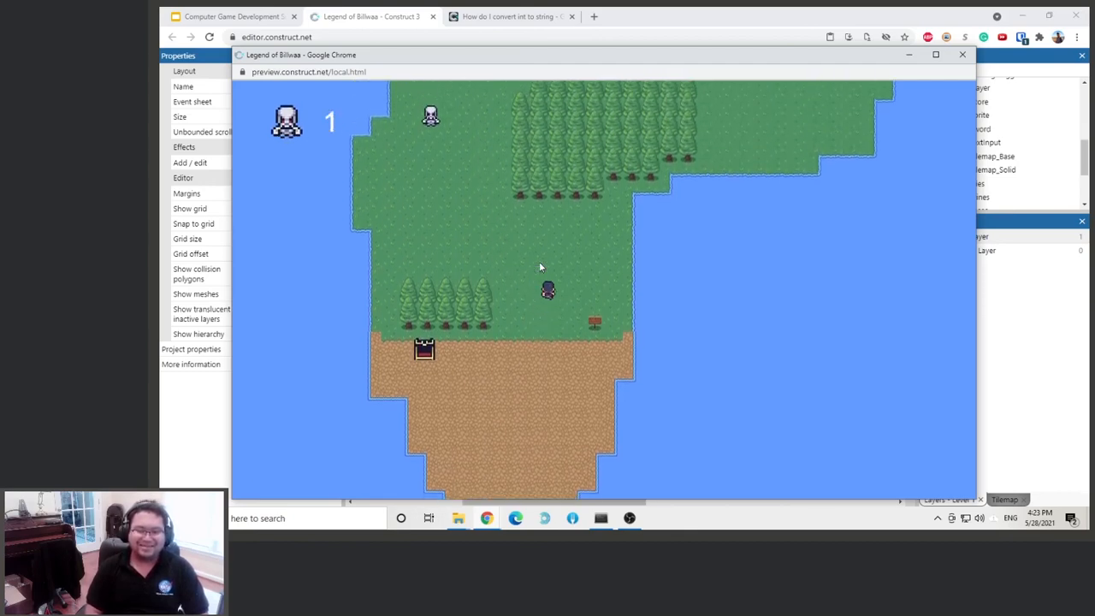
# Step: Defeat the other two enemies, west and north of the forest, to test further score increases
pyautogui.press('Left')
pyautogui.press('Left')
pyautogui.press('Up')
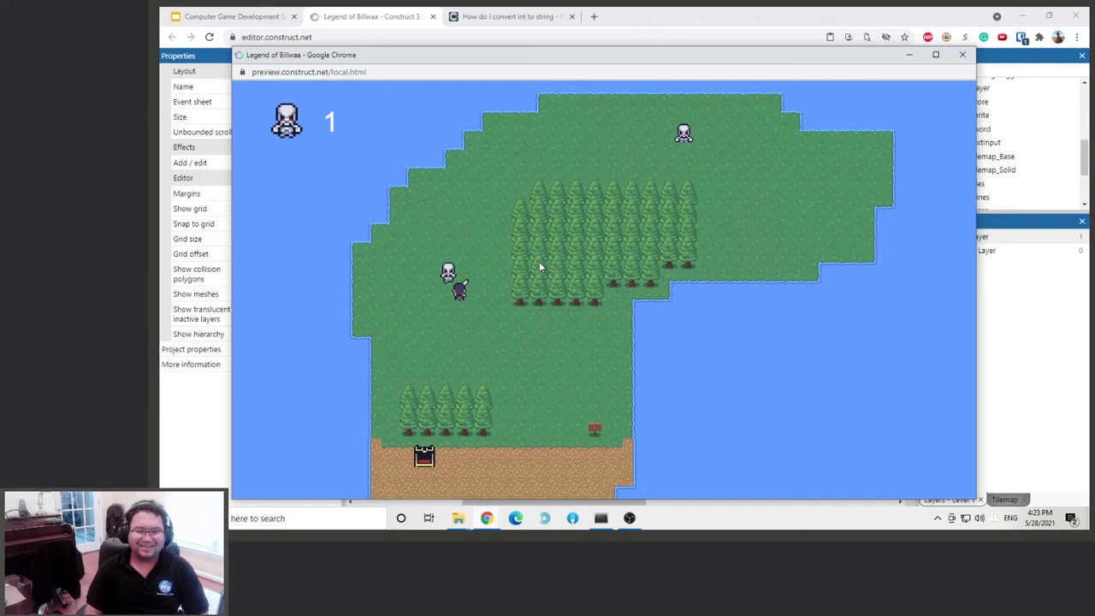
pyautogui.press('Up')
pyautogui.press('Right')
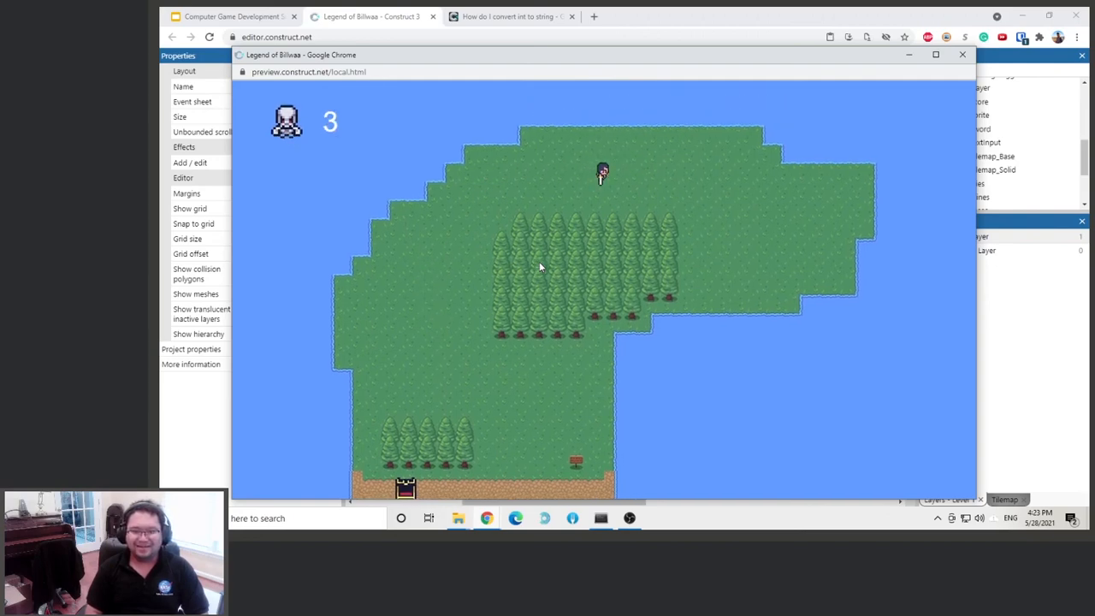
# Step: Walk the player east of the forest and back to its west side to check the score display during scrolling
pyautogui.press('Right')
pyautogui.press('Right')
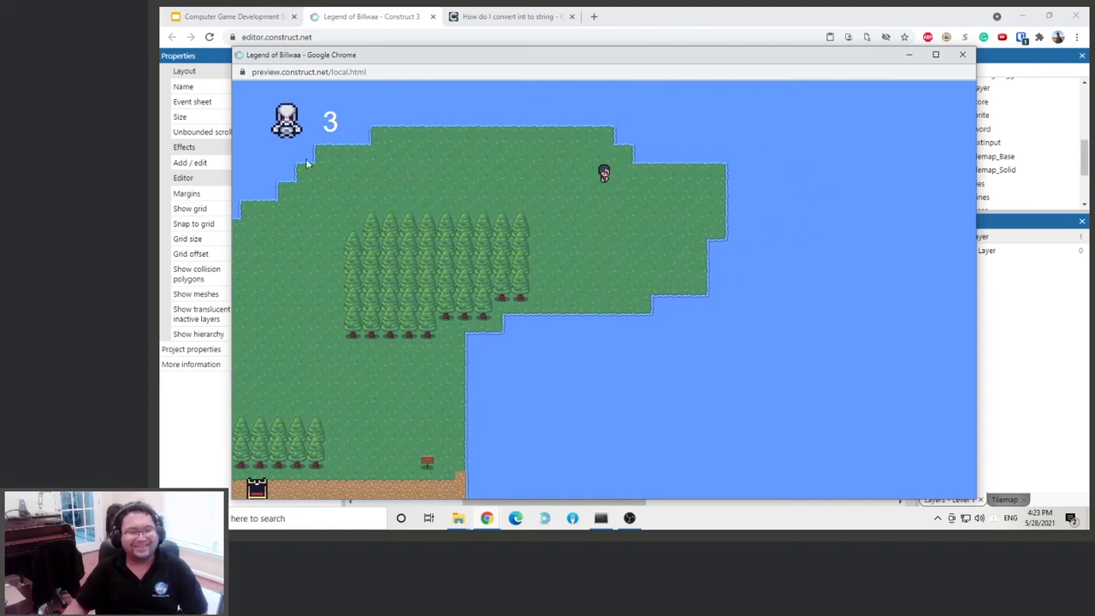
pyautogui.press('Down')
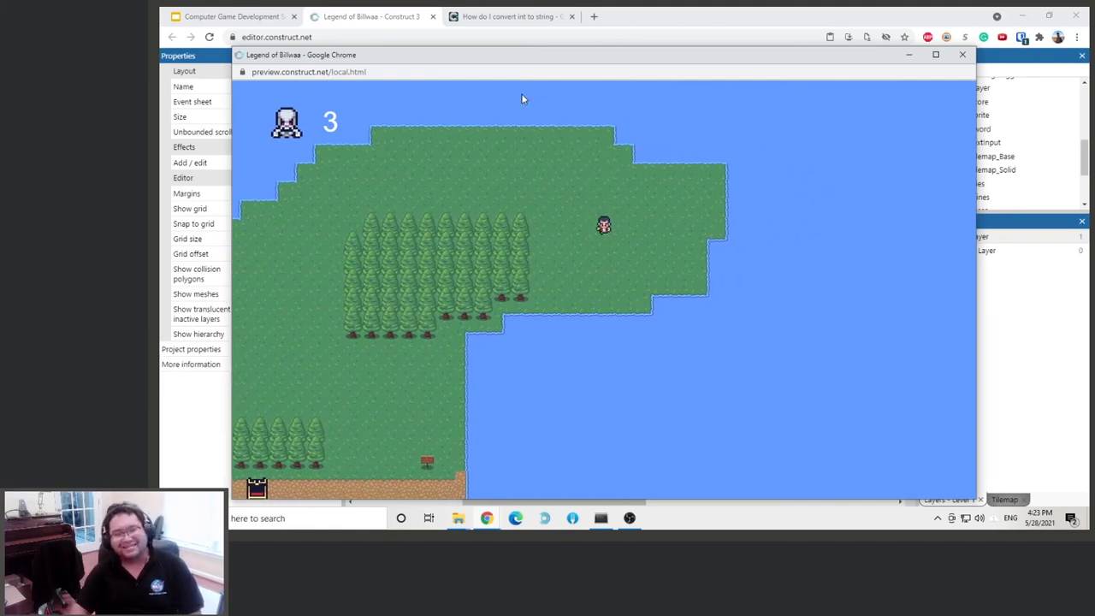
pyautogui.press('Up')
pyautogui.press('Left')
pyautogui.press('Up')
pyautogui.press('Left')
pyautogui.press('Left')
pyautogui.press('Down')
pyautogui.press('Left')
pyautogui.press('Left')
pyautogui.press('Down')
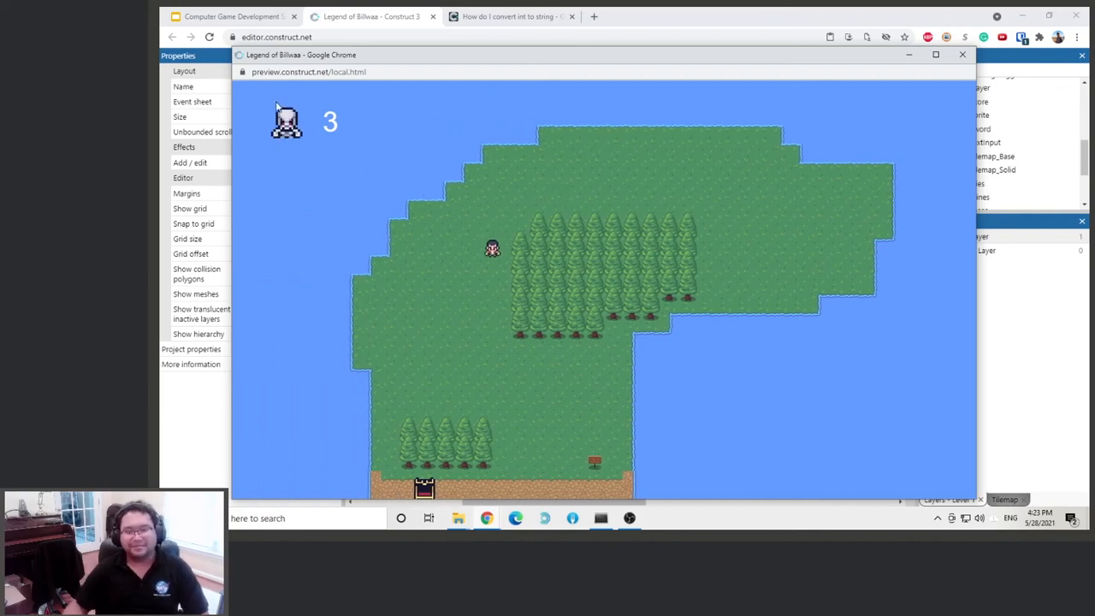